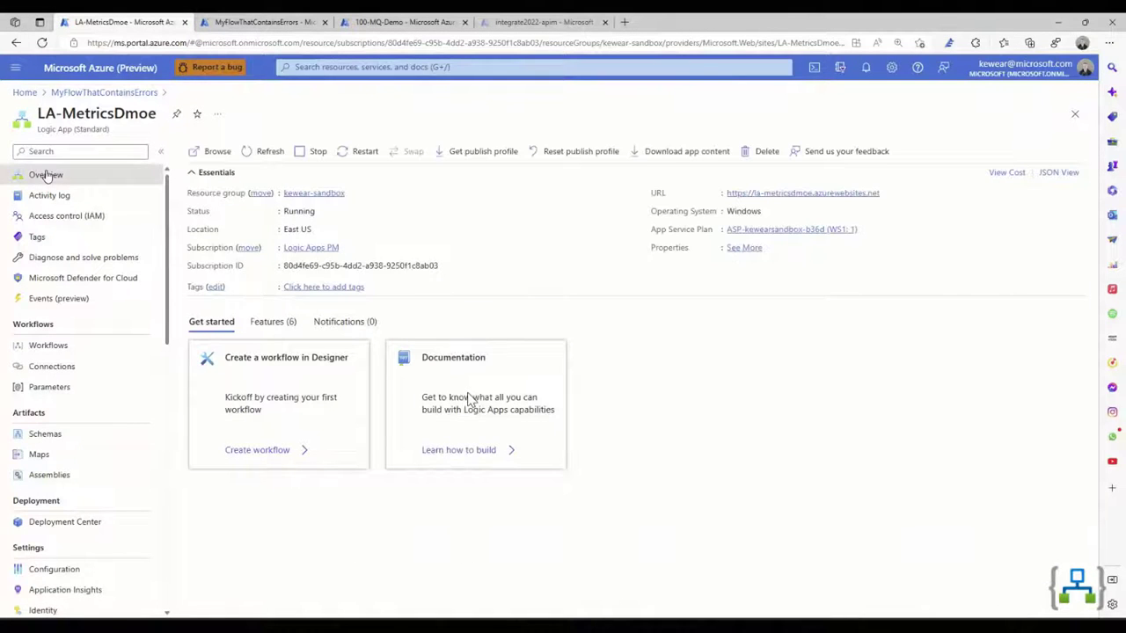
# View the workflows in the LA-MetricsDmoe logic app and open its Metrics page.
pyautogui.click(32, 344)
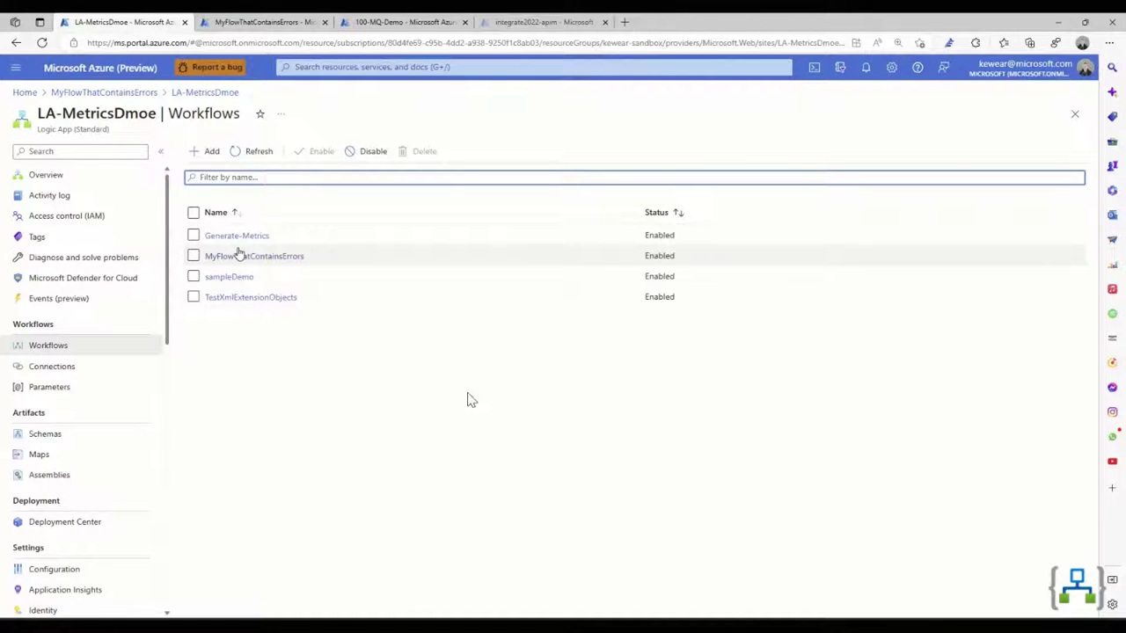
pyautogui.scroll(-5, 50, 351)
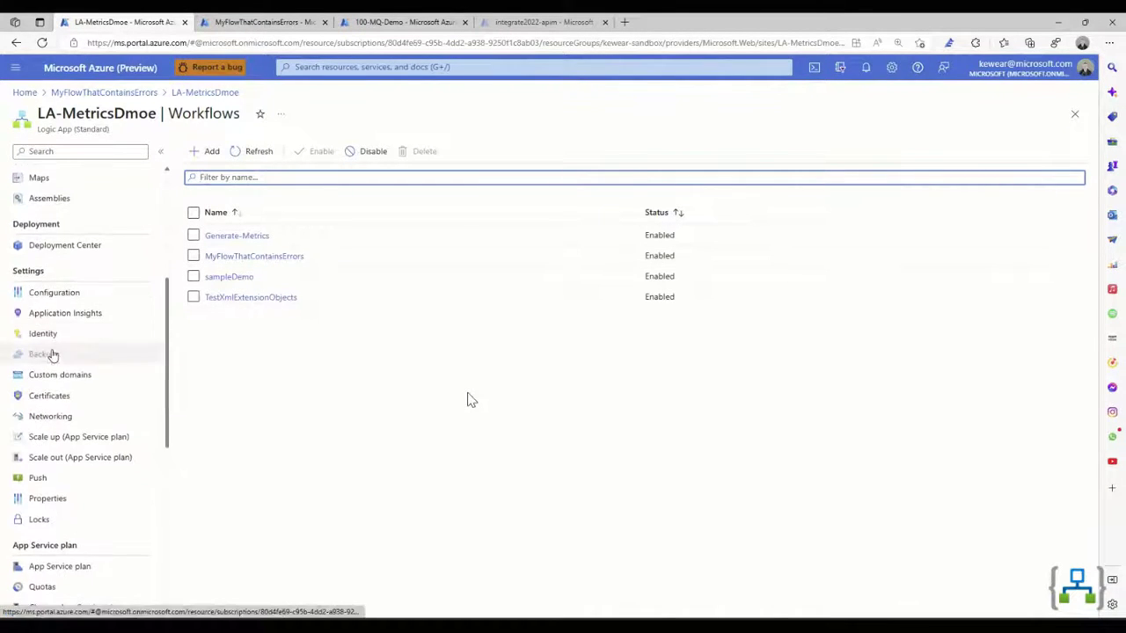
pyautogui.scroll(-2, 53, 355)
pyautogui.scroll(-3, 50, 352)
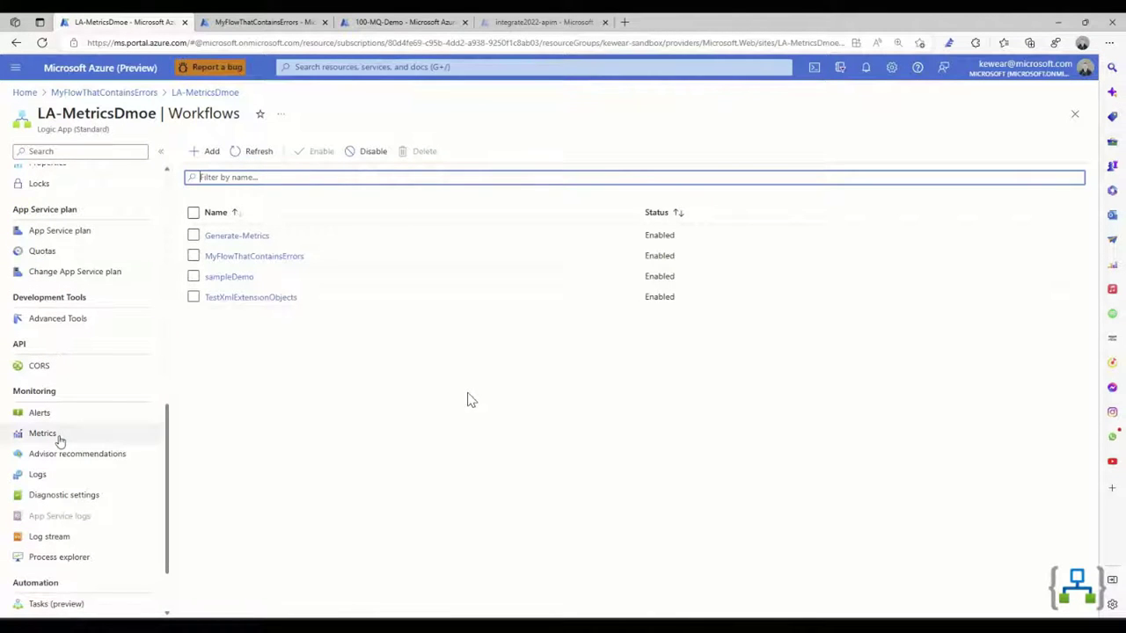
pyautogui.click(55, 435)
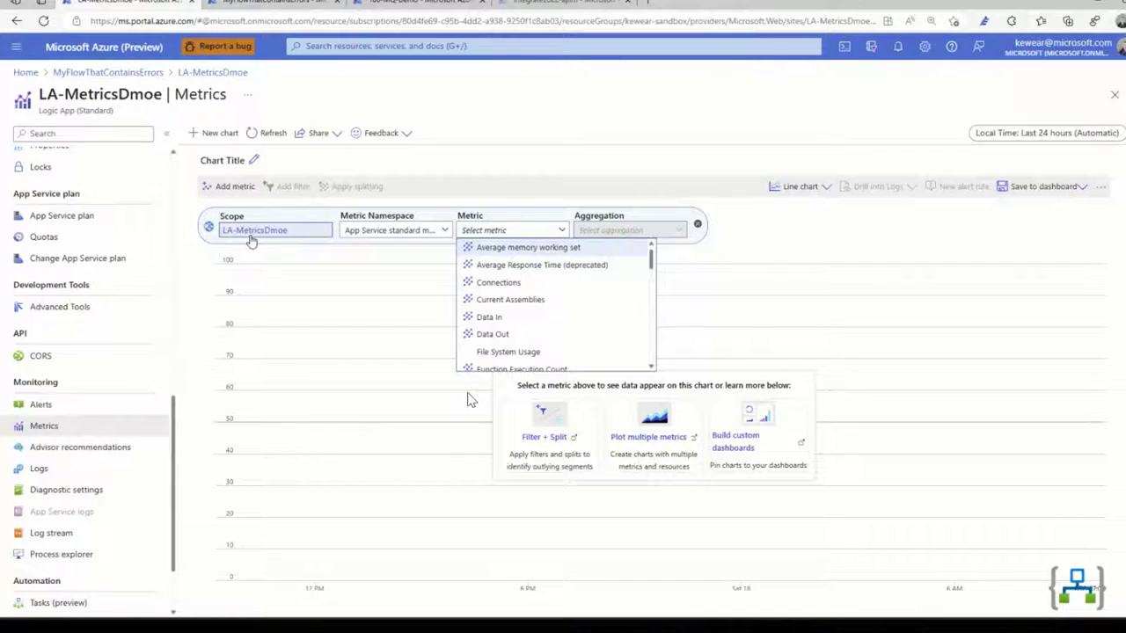
# Check the metric namespace, review the available workflow metrics, and plot Workflow Runs Completed Count on the chart.
pyautogui.click(365, 232)
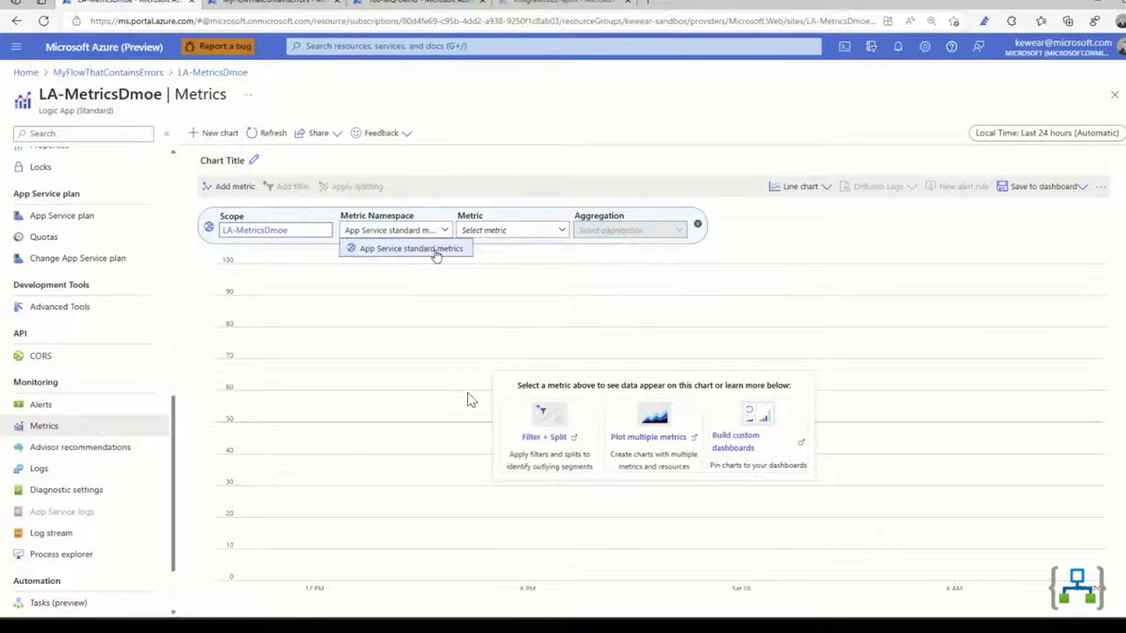
pyautogui.click(561, 230)
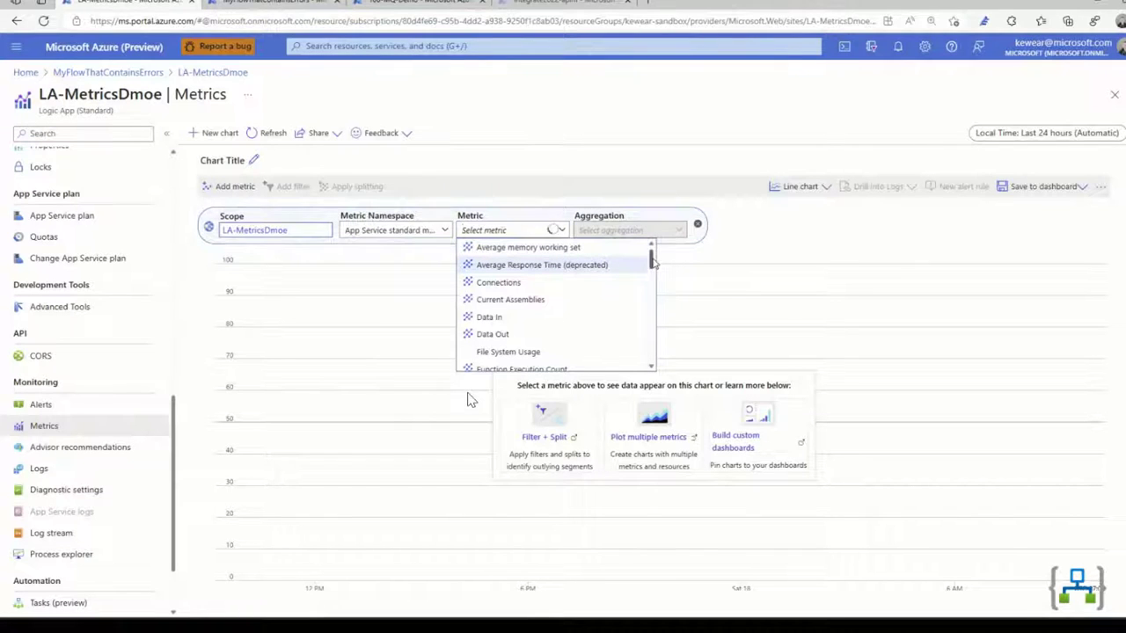
pyautogui.moveTo(652, 260); pyautogui.dragTo(660, 327)
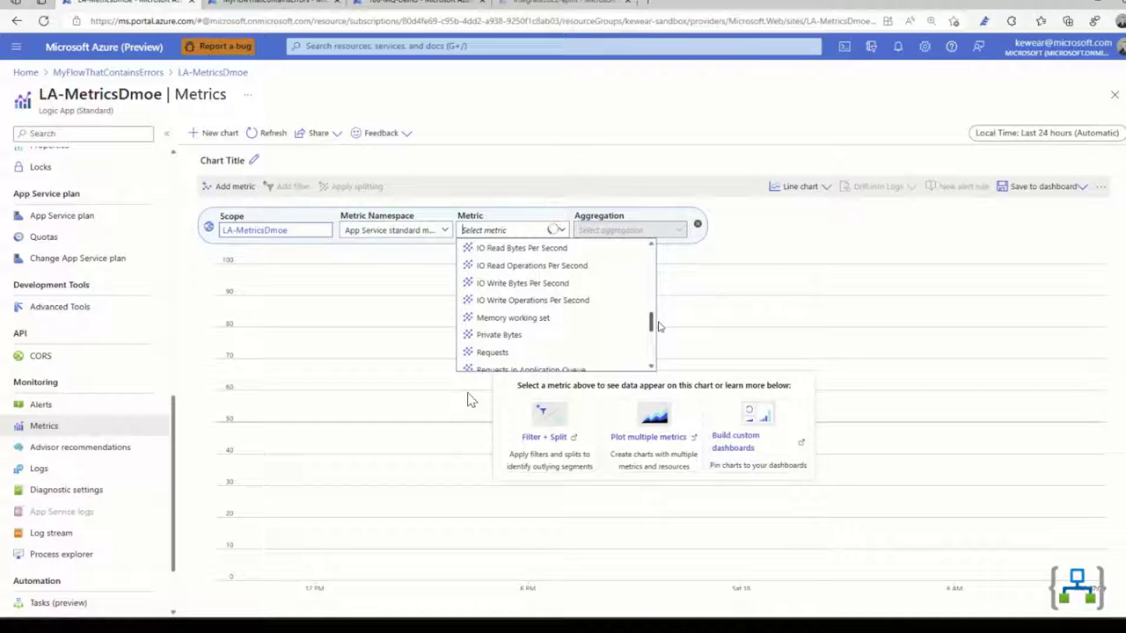
pyautogui.moveTo(660, 327); pyautogui.dragTo(650, 359)
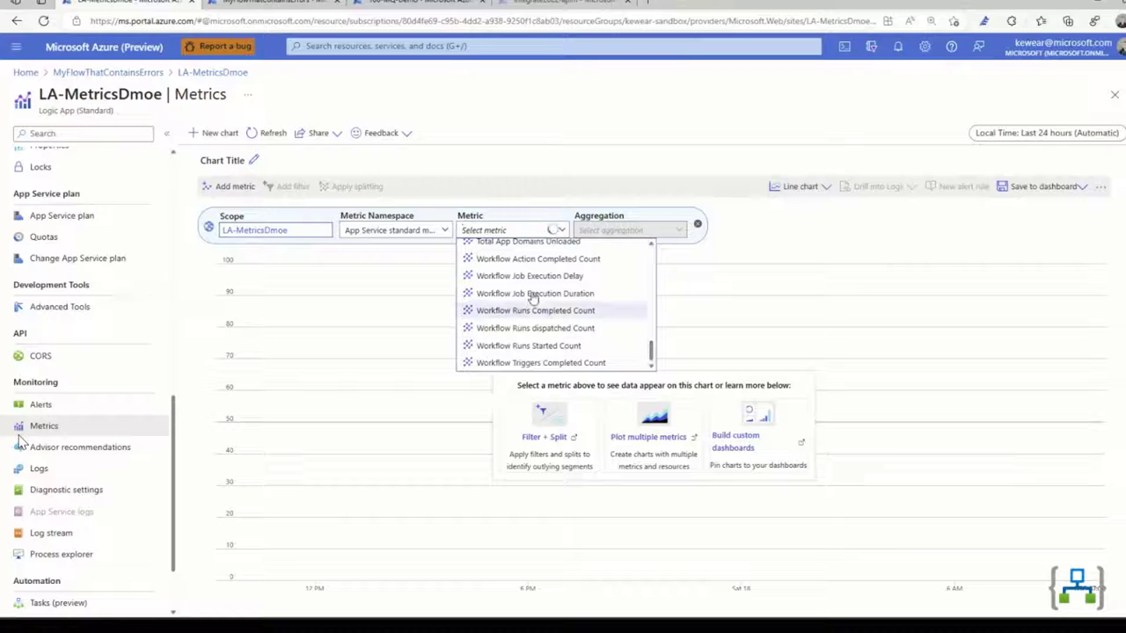
pyautogui.moveTo(483, 264)
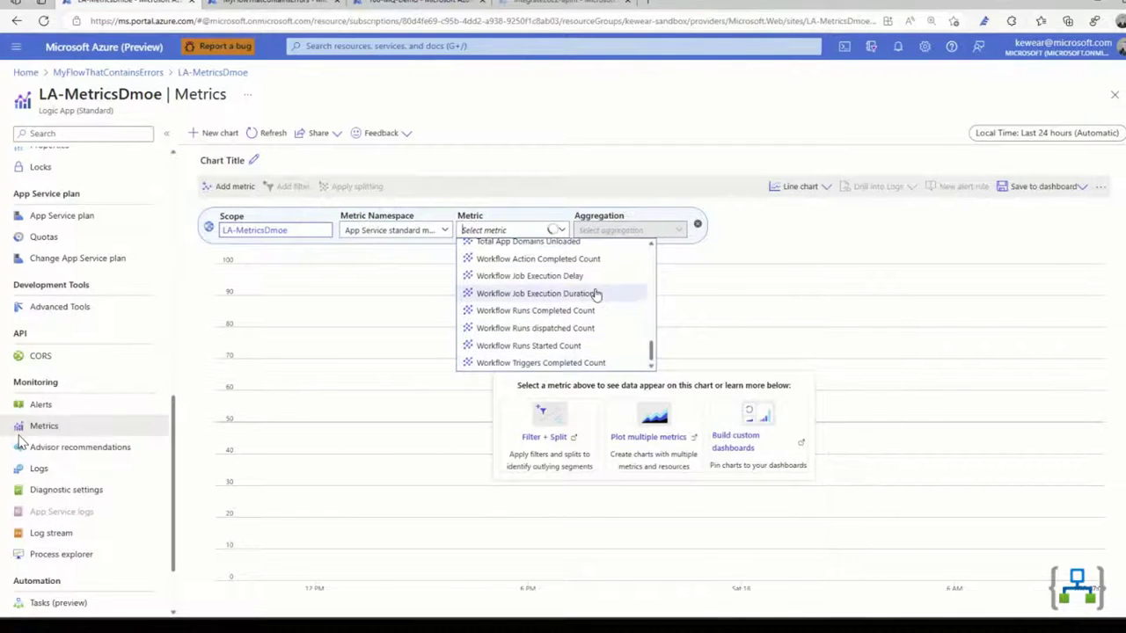
pyautogui.moveTo(598, 268)
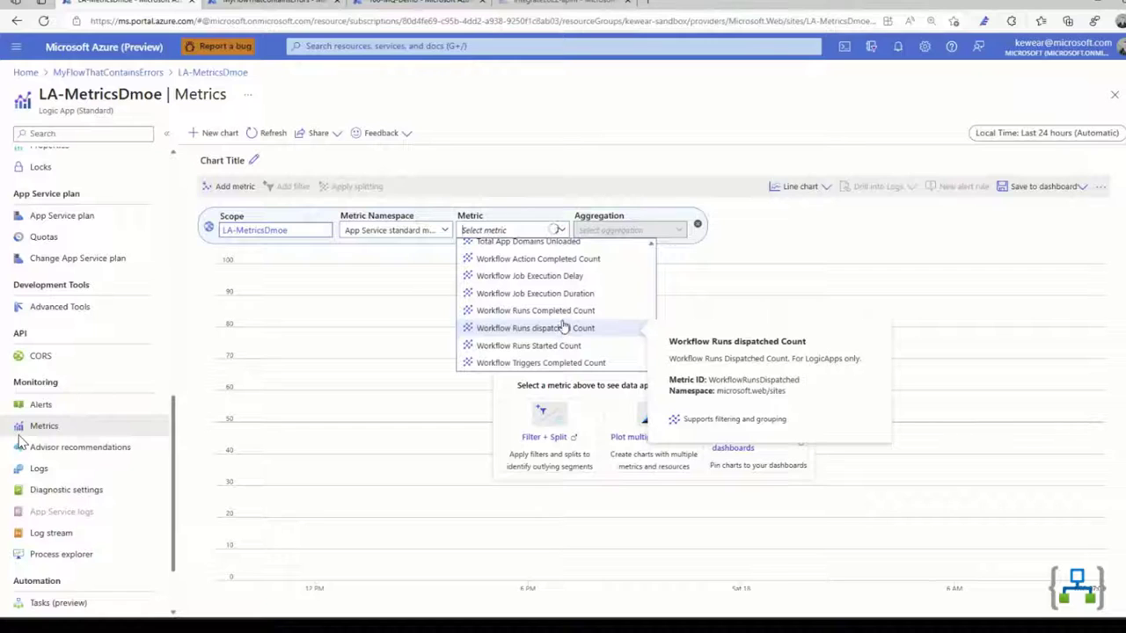
pyautogui.moveTo(566, 328)
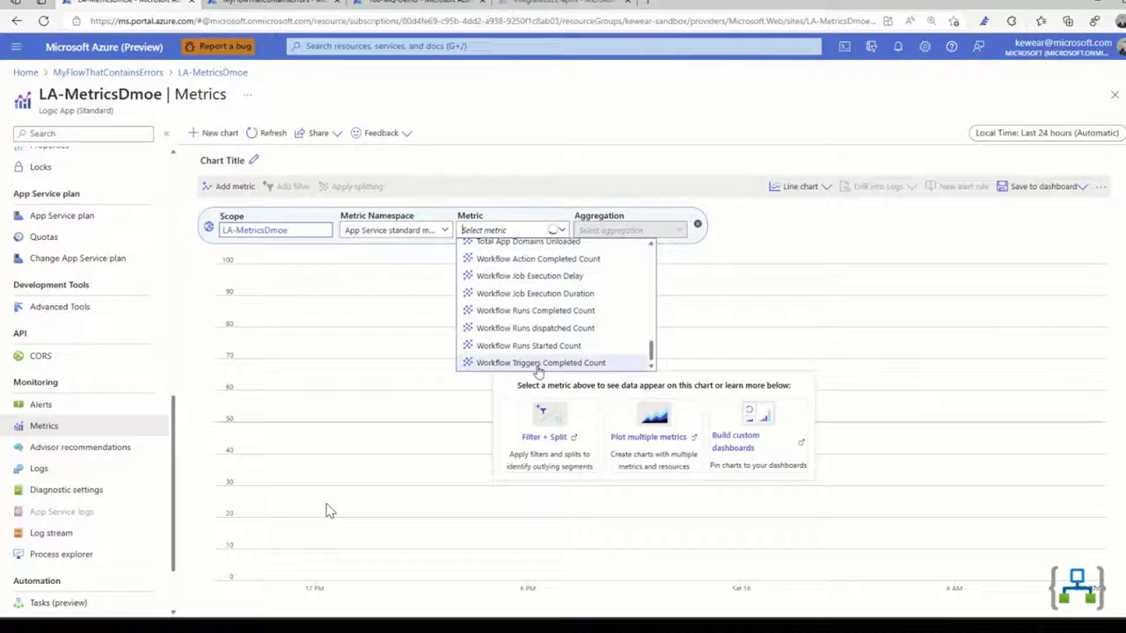
pyautogui.moveTo(543, 369)
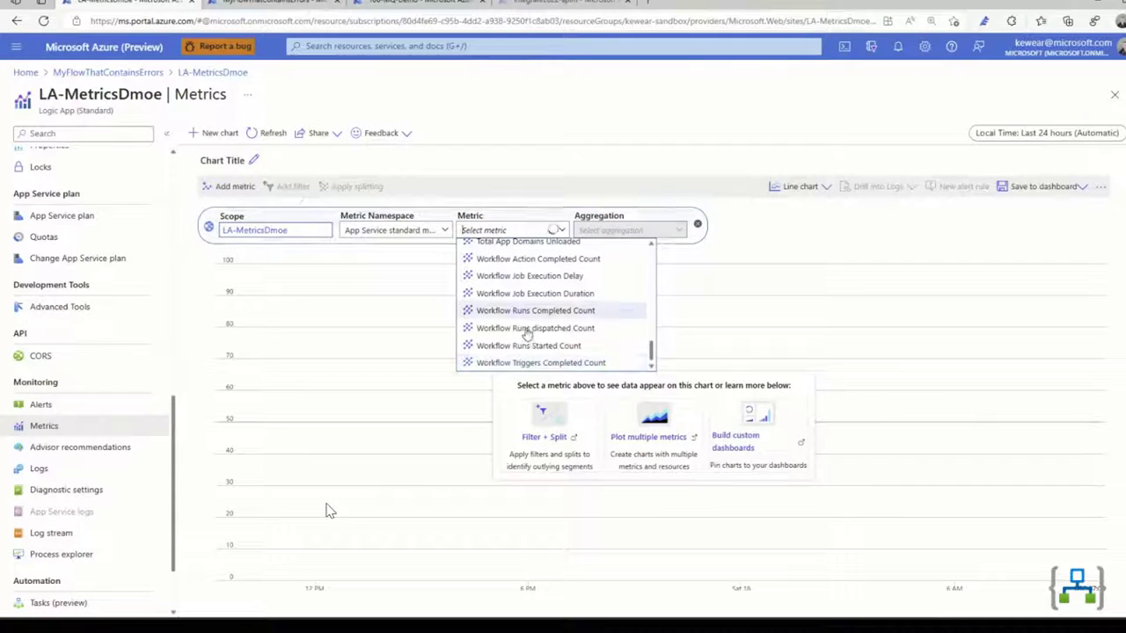
pyautogui.moveTo(497, 349)
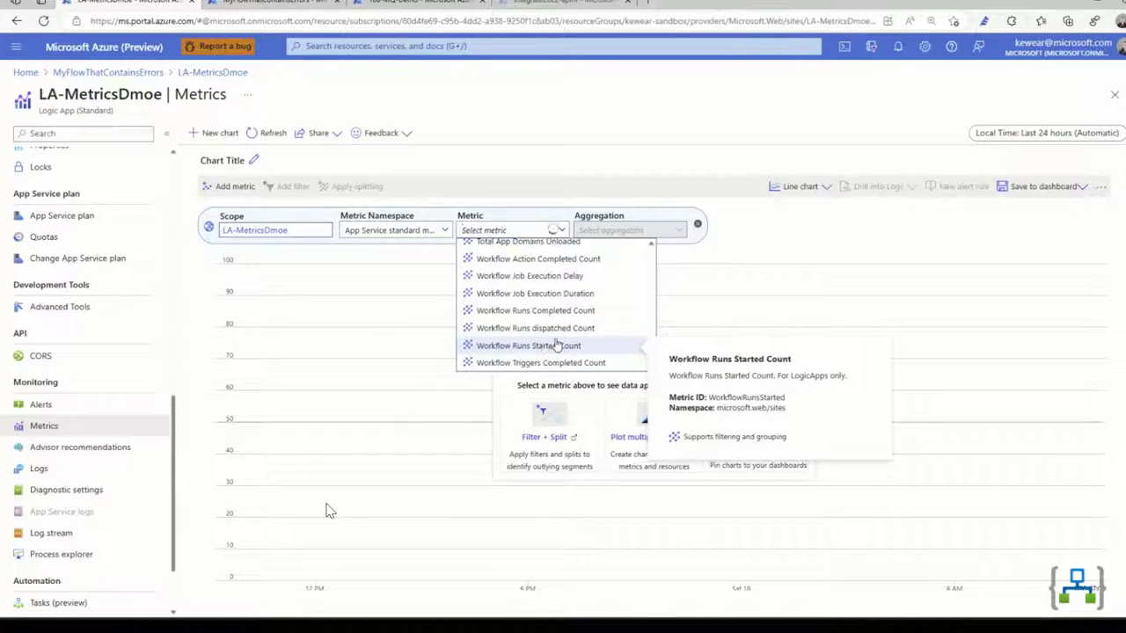
pyautogui.click(565, 310)
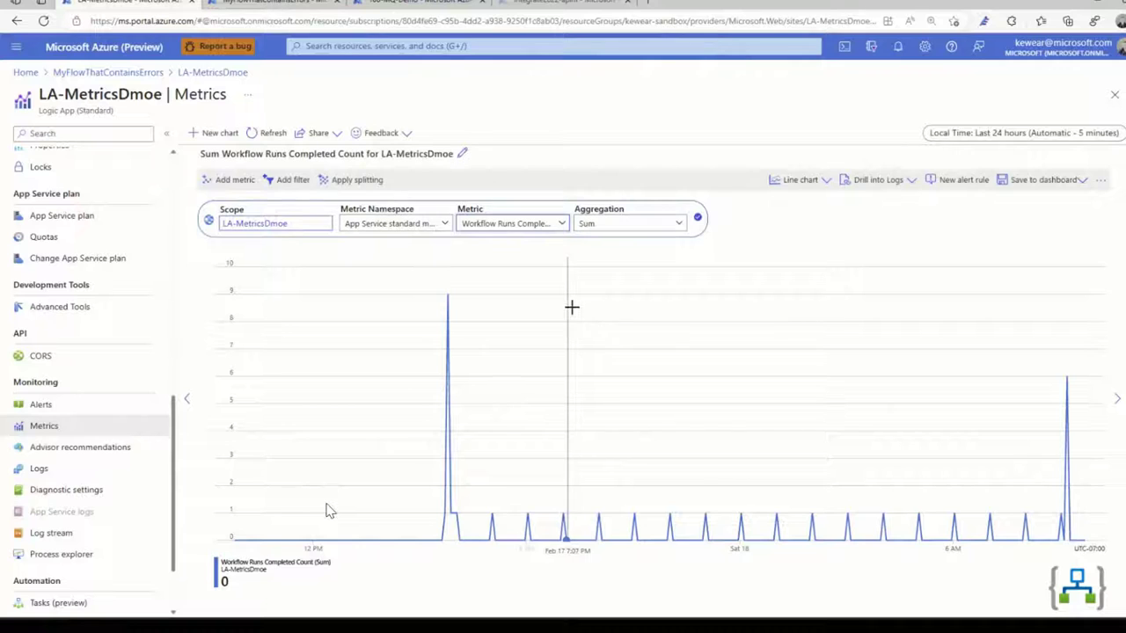
# Review the aggregation choices, keep Sum selected, and inspect the chart's time range options without applying a change.
pyautogui.click(584, 226)
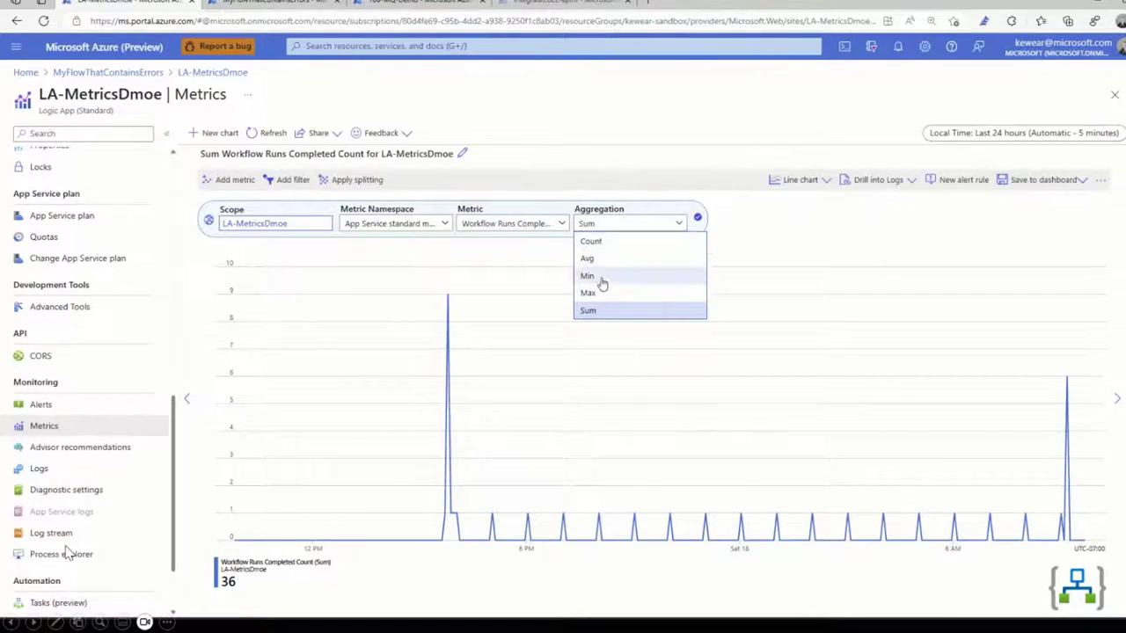
pyautogui.click(596, 312)
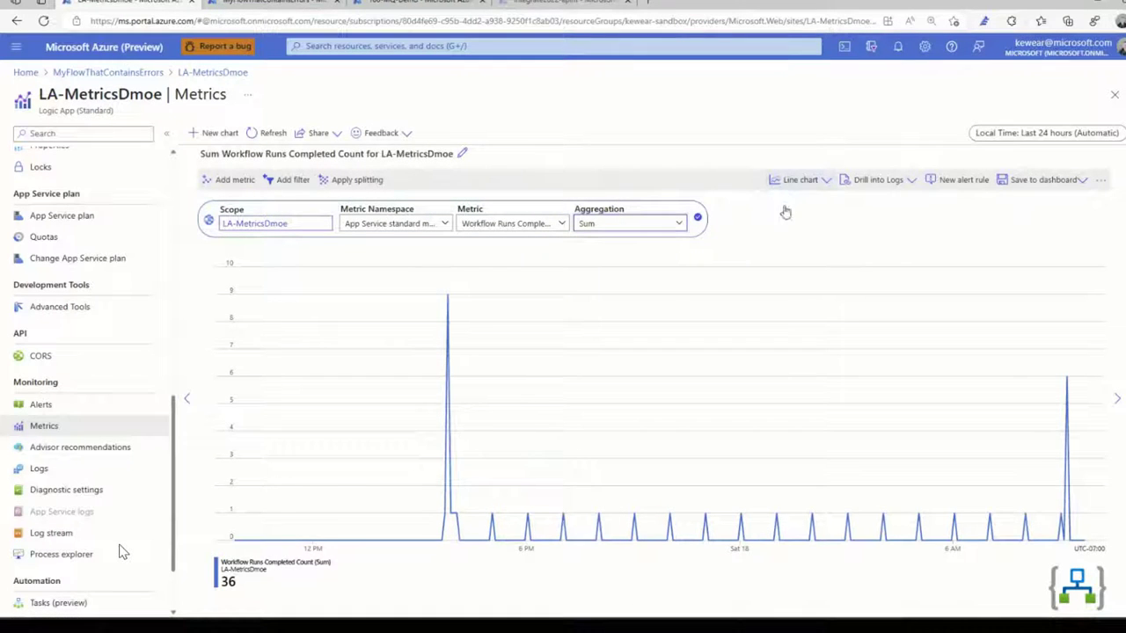
pyautogui.click(1077, 137)
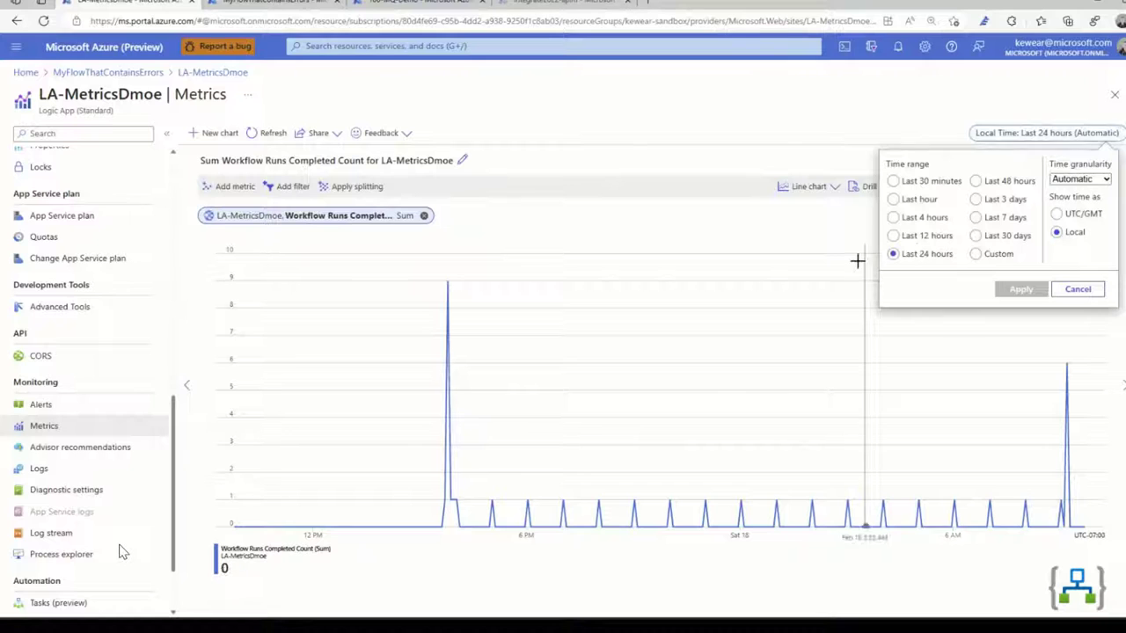
pyautogui.click(1079, 290)
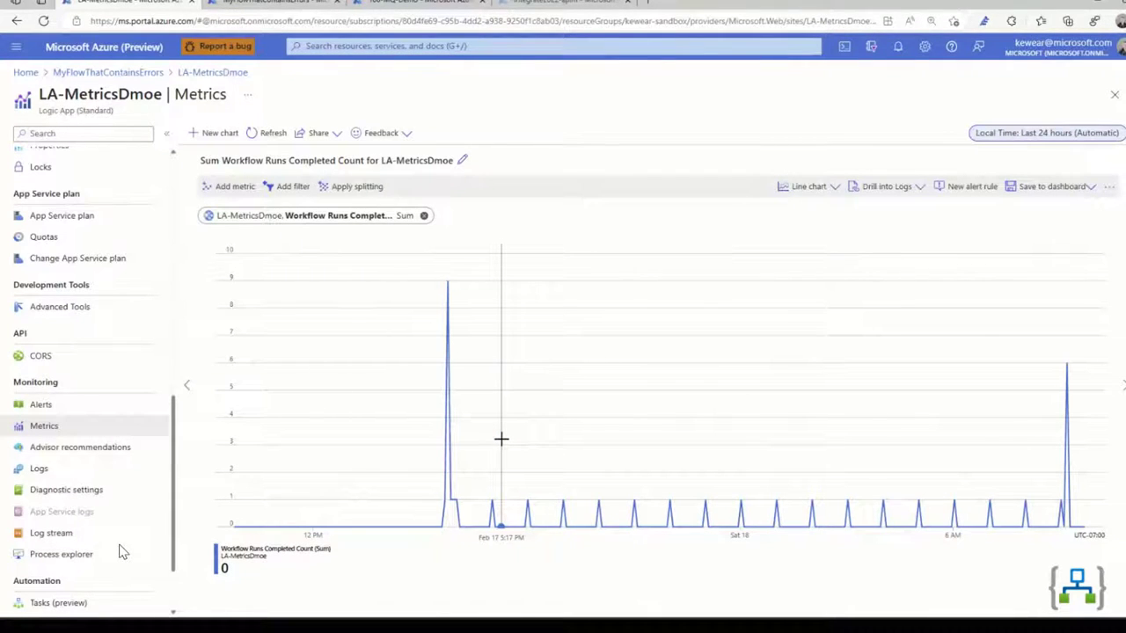
# Split the chart by Workflow Name with a limit of 50, sorted descending after trying ascending, and view the options for saving to a dashboard.
pyautogui.click(363, 188)
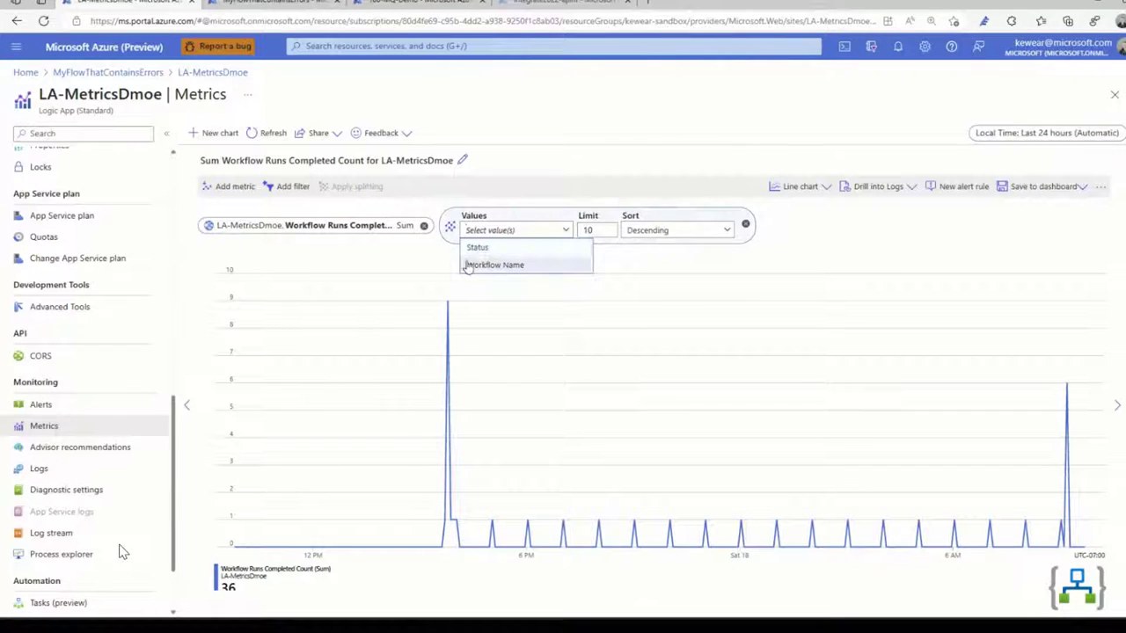
pyautogui.click(496, 274)
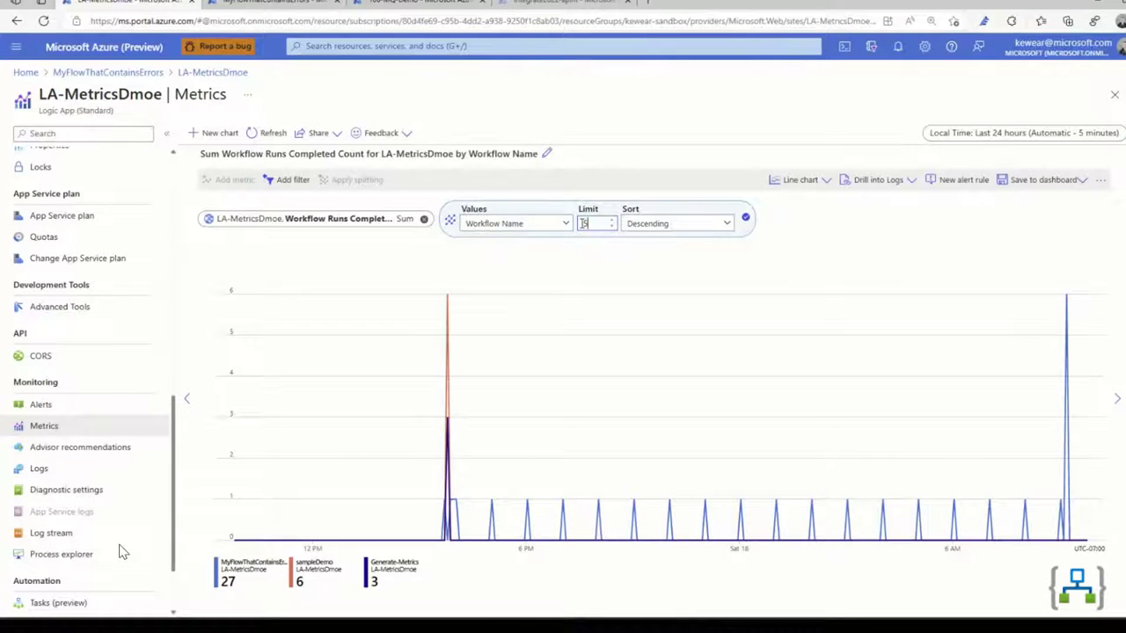
pyautogui.write('50')
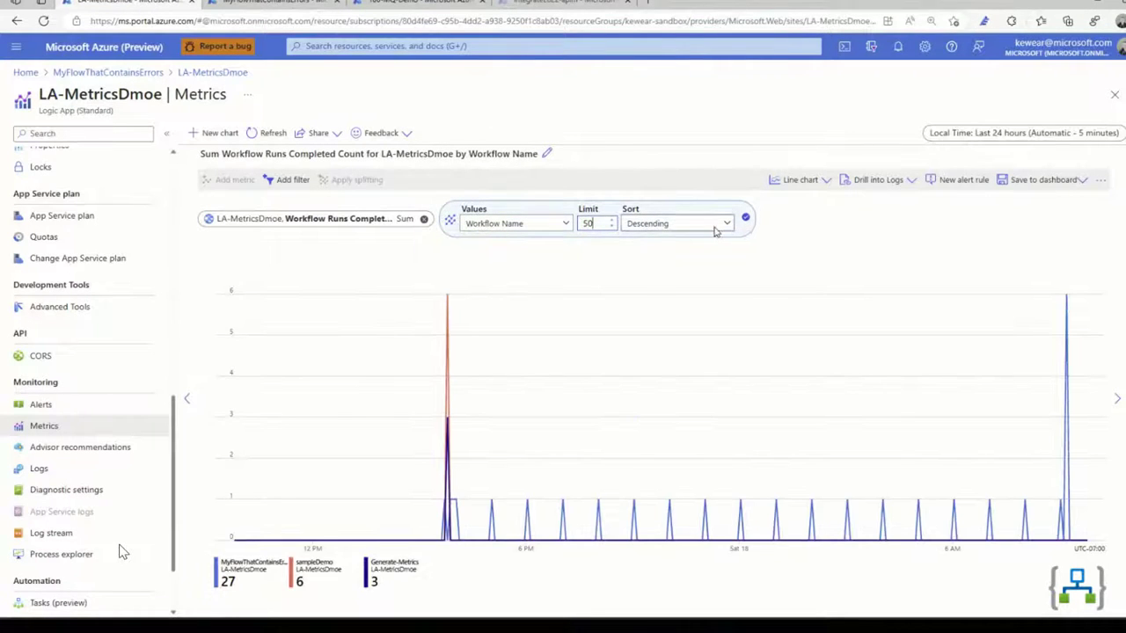
pyautogui.click(714, 227)
pyautogui.click(686, 241)
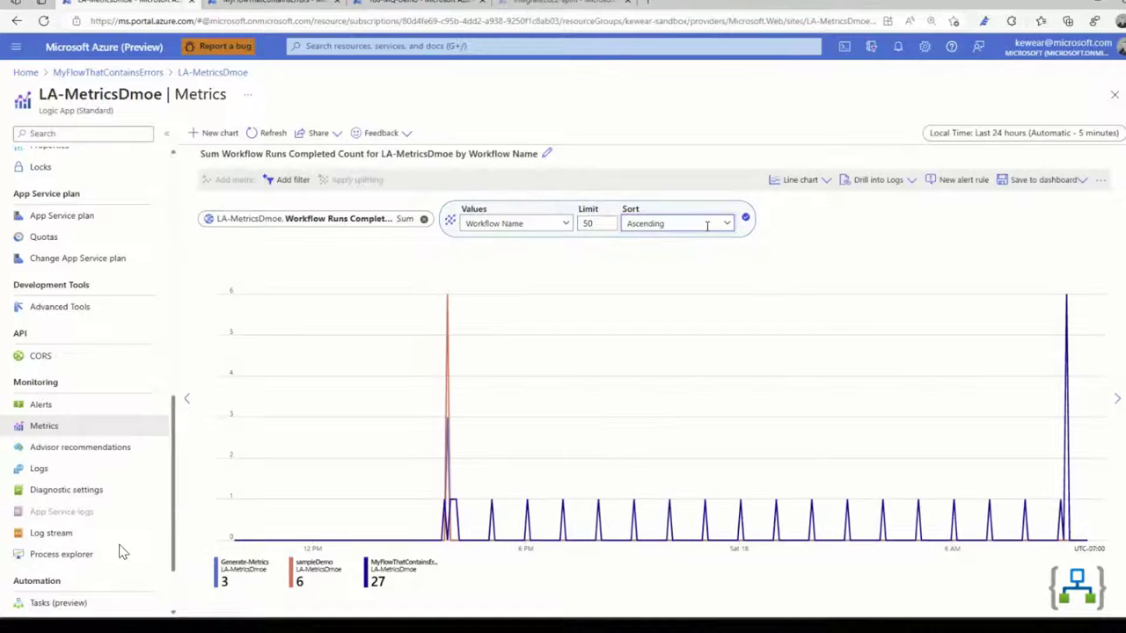
pyautogui.click(706, 225)
pyautogui.click(674, 259)
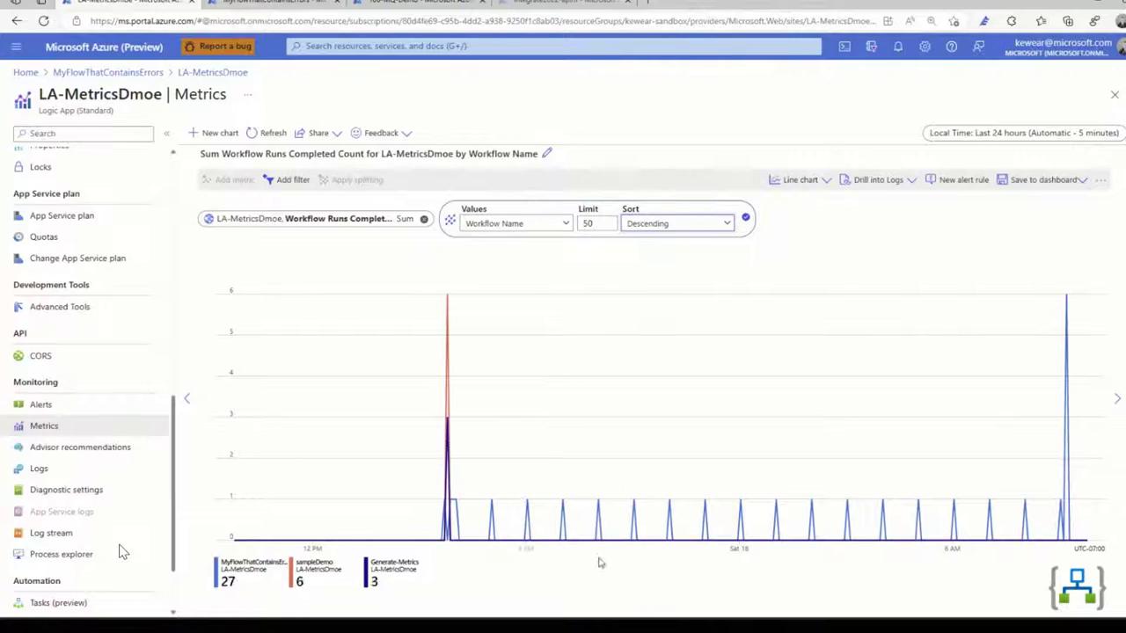
pyautogui.click(605, 585)
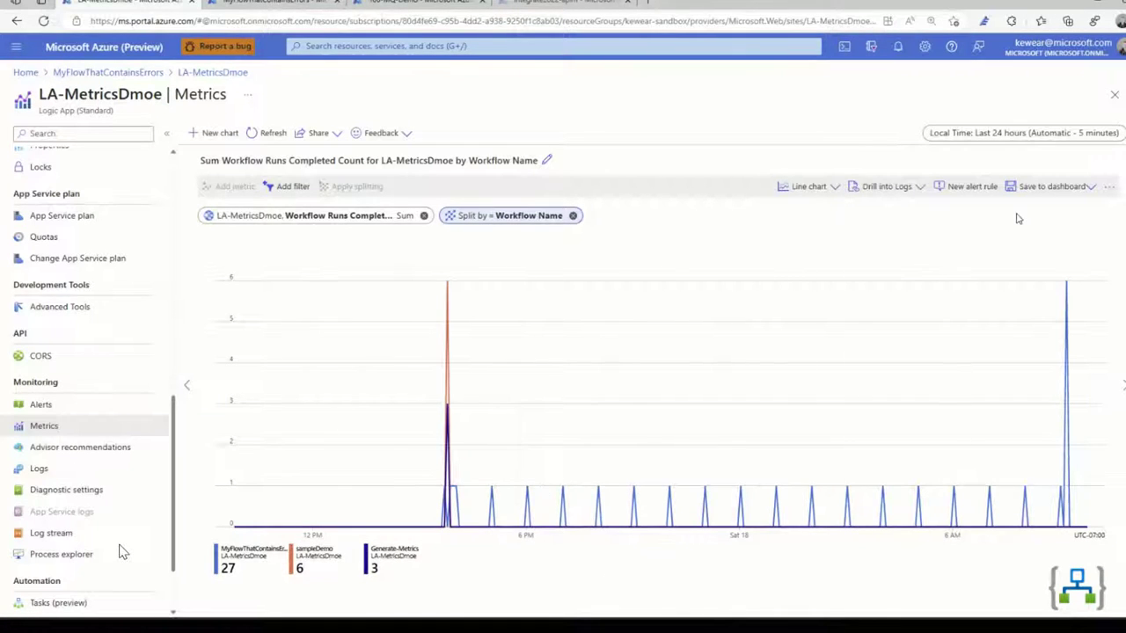
pyautogui.click(1092, 189)
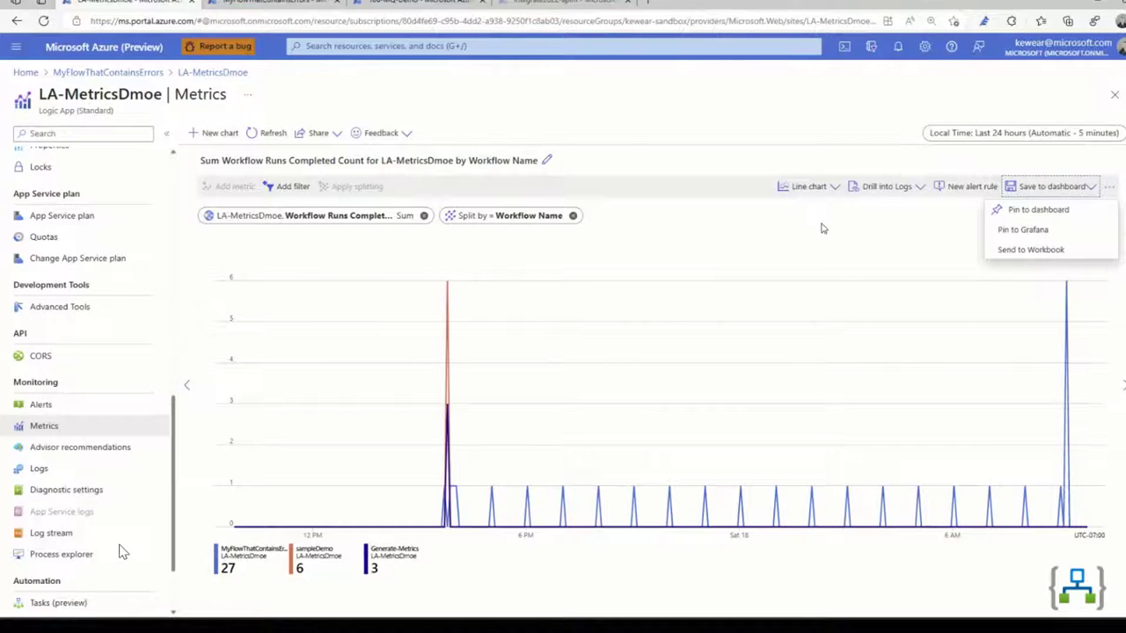
pyautogui.click(661, 234)
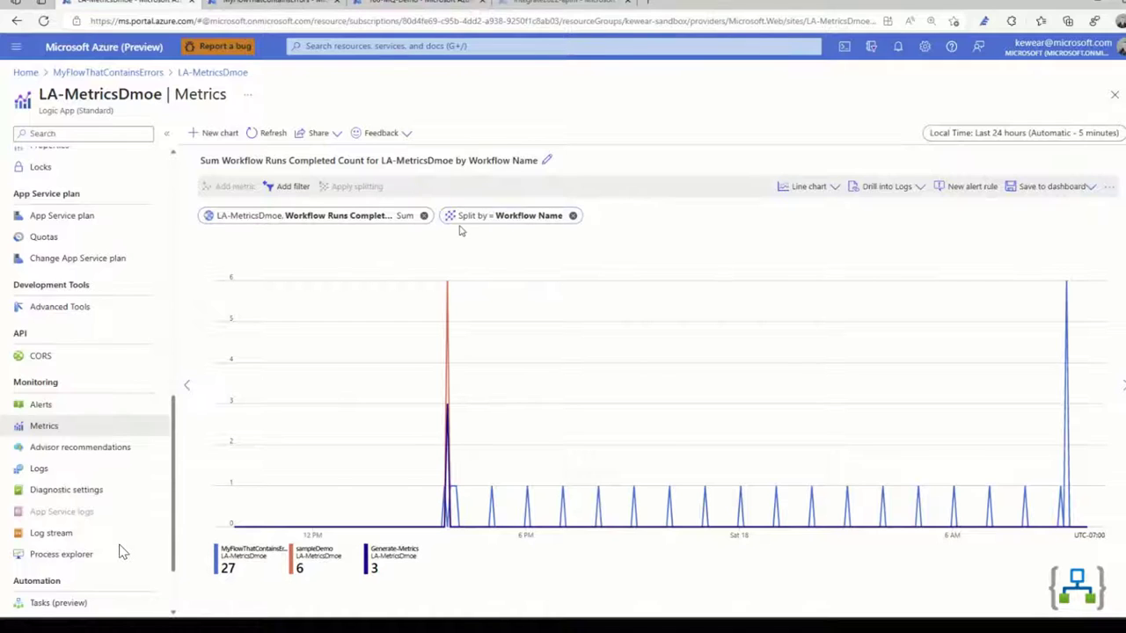
# Replace the Workflow Name split with a split by Status, using a limit of 10.
pyautogui.click(573, 215)
pyautogui.click(368, 192)
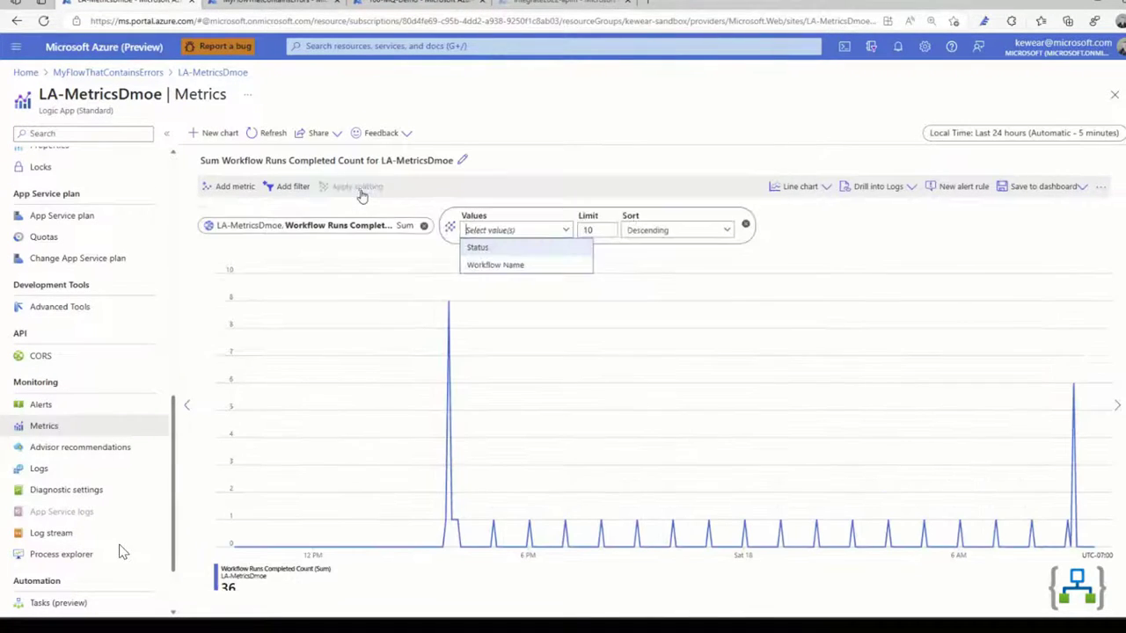
pyautogui.click(486, 249)
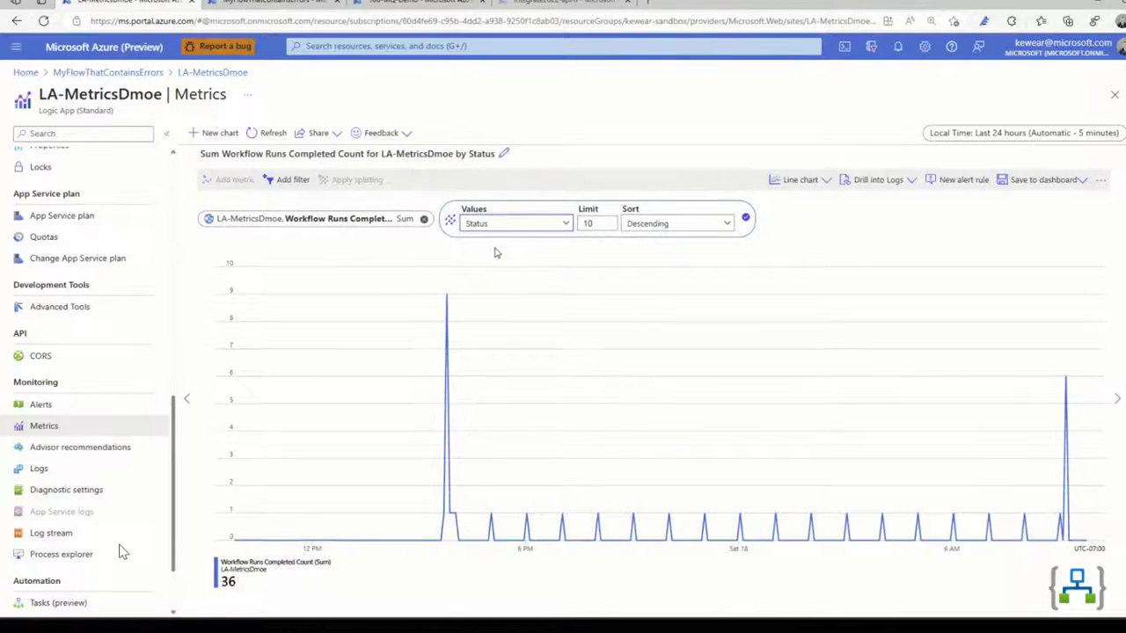
pyautogui.doubleClick(600, 223)
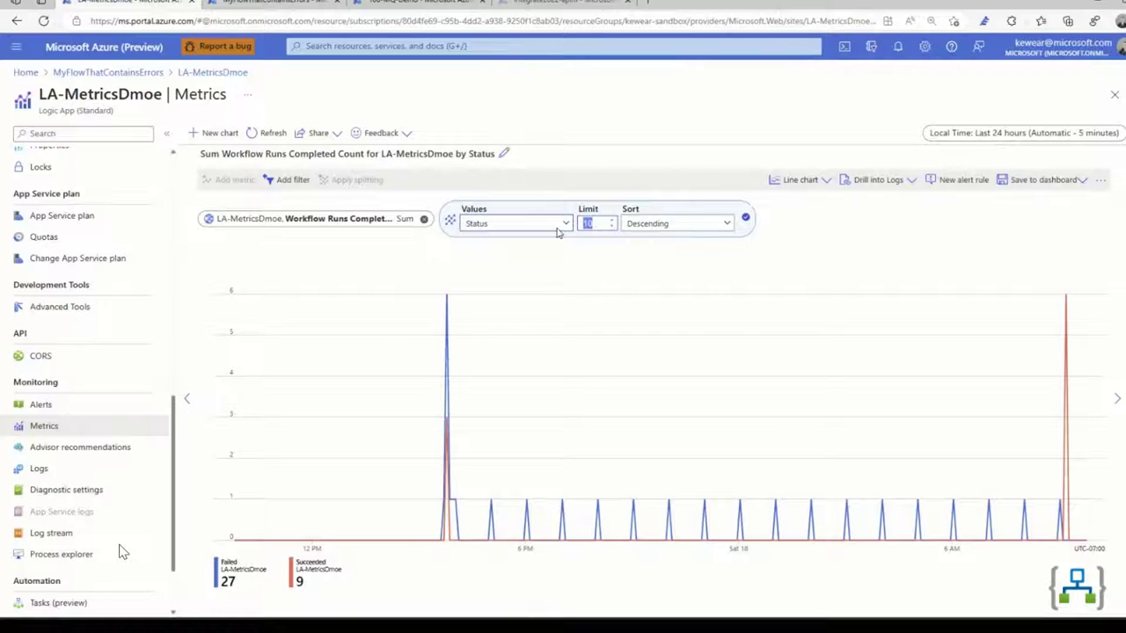
pyautogui.write('10')
pyautogui.click(860, 251)
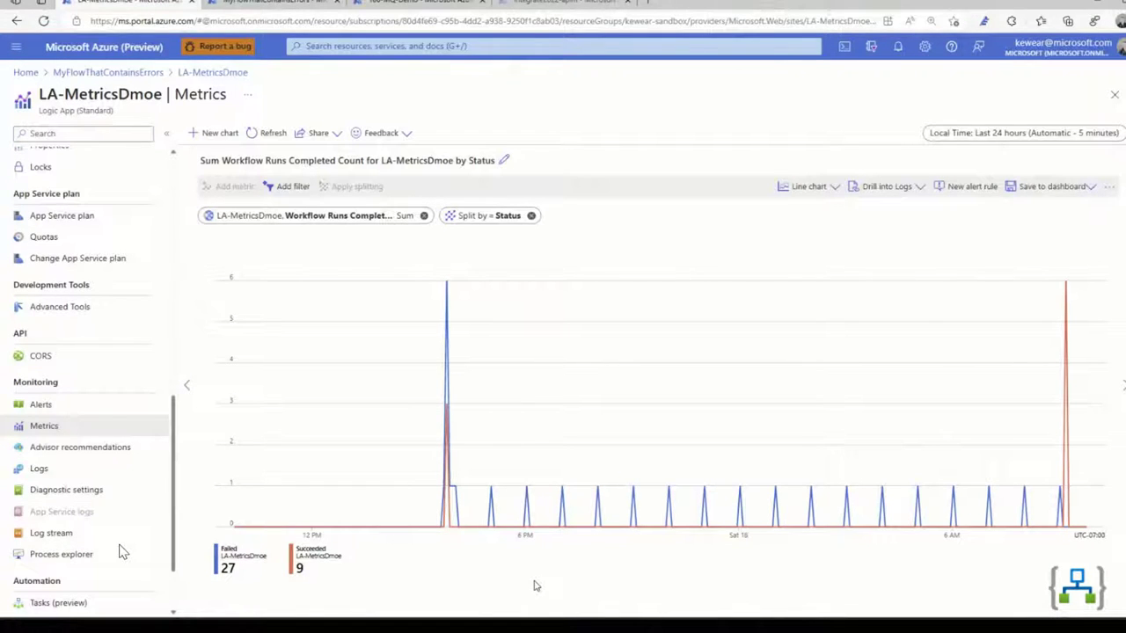
# Remove and reapply the Status split with a limit of 10, and clear the splitting from the chart.
pyautogui.click(531, 216)
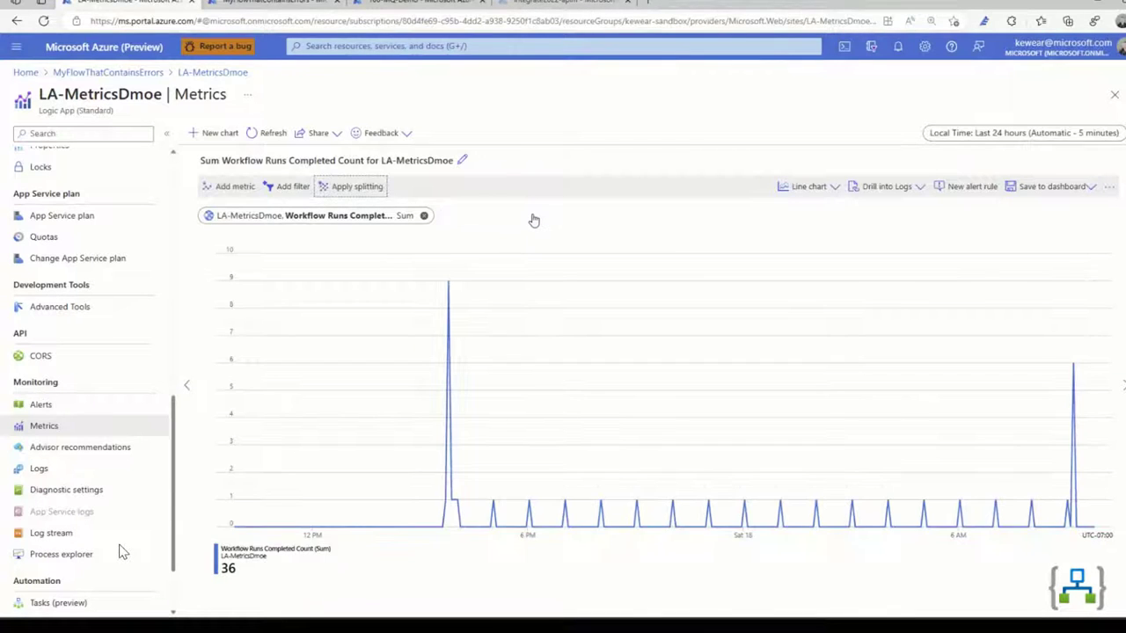
pyautogui.click(362, 189)
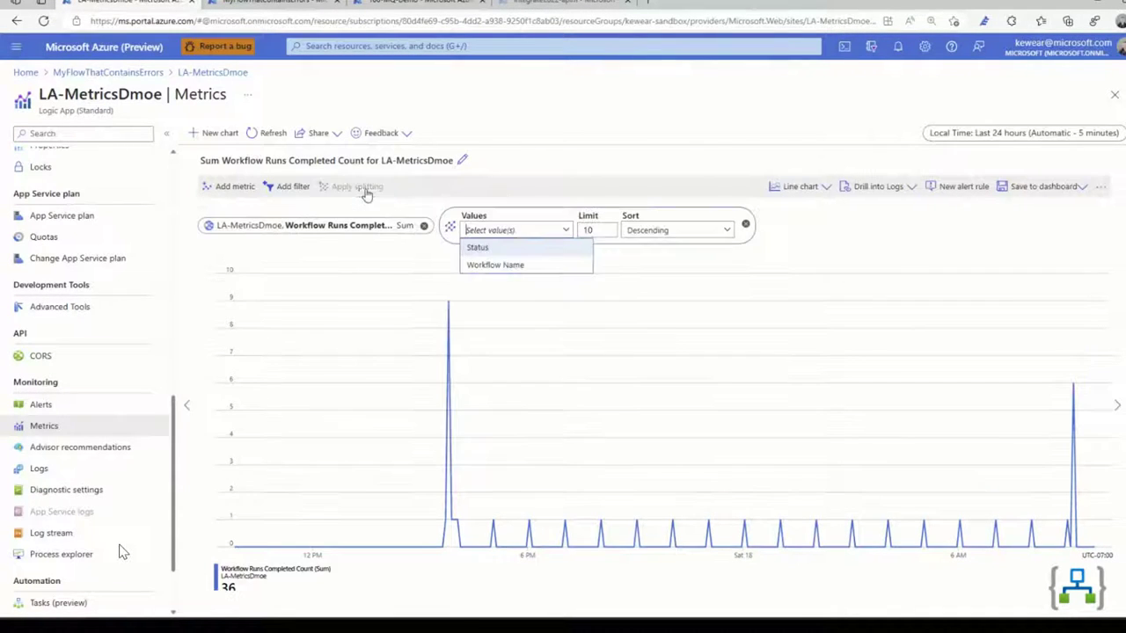
pyautogui.click(536, 250)
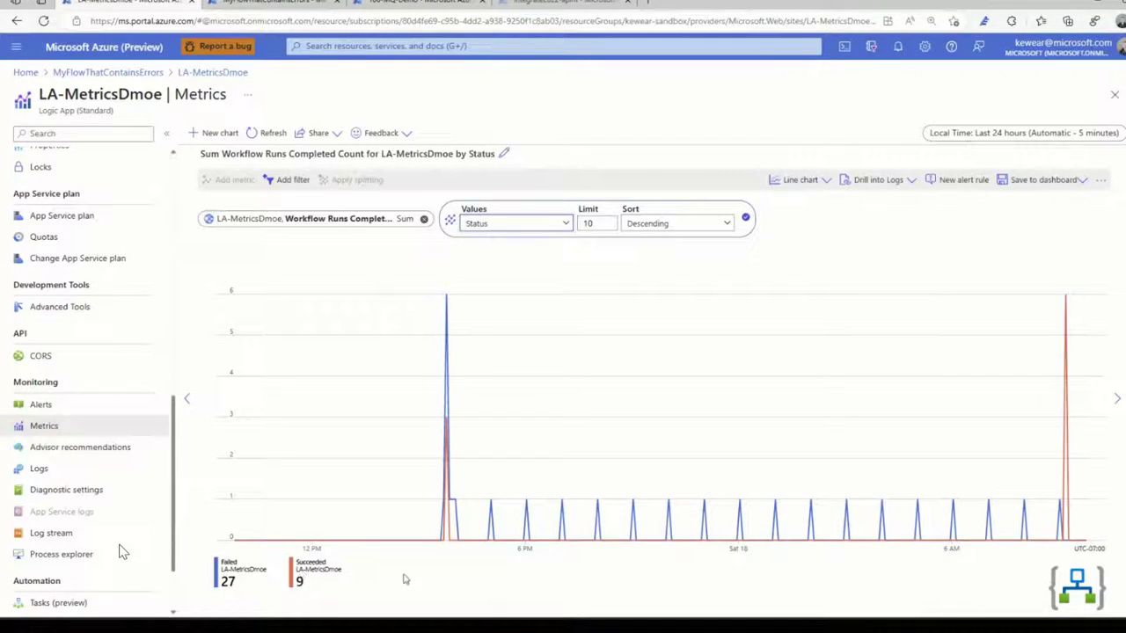
pyautogui.click(745, 217)
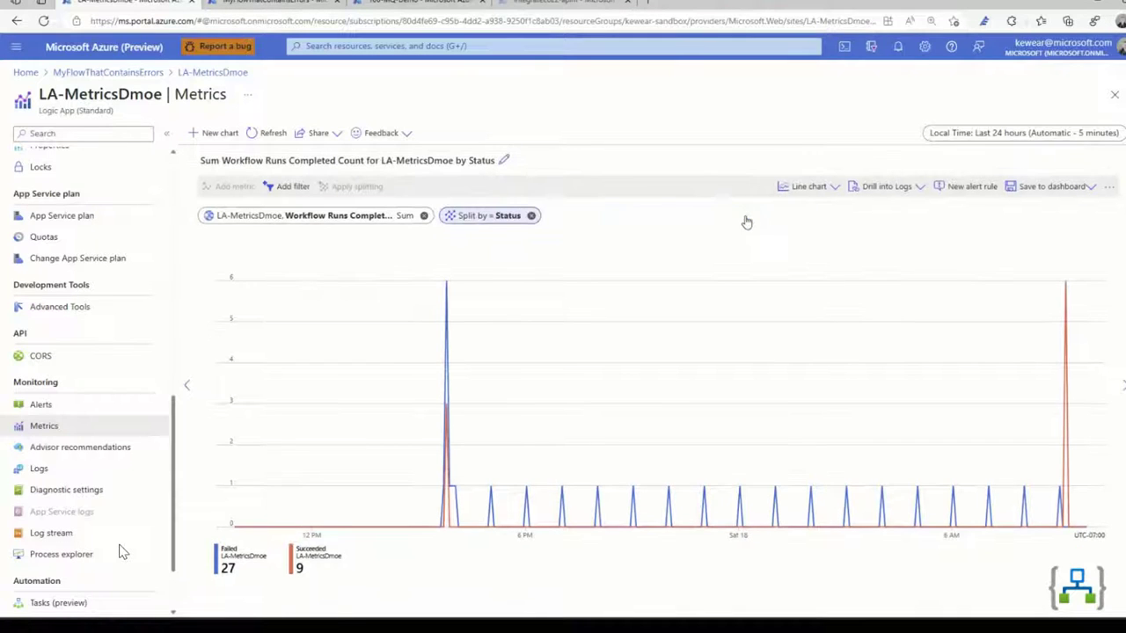
pyautogui.click(530, 215)
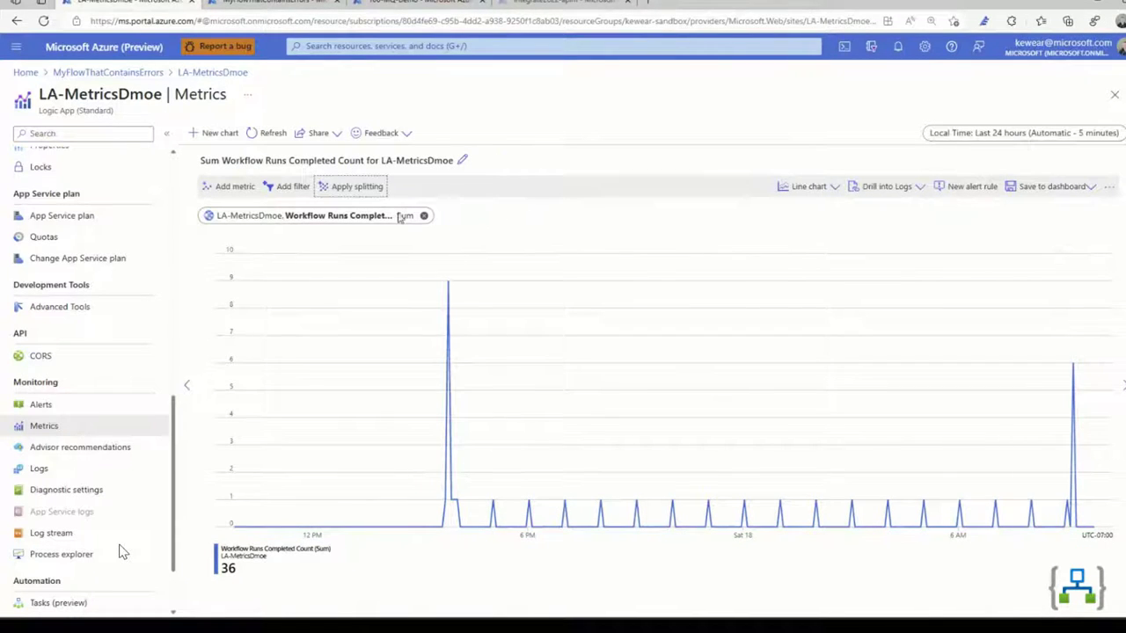
# Filter the completed runs chart to the Workflow Name MyFlowThatContainsErrors.
pyautogui.click(283, 188)
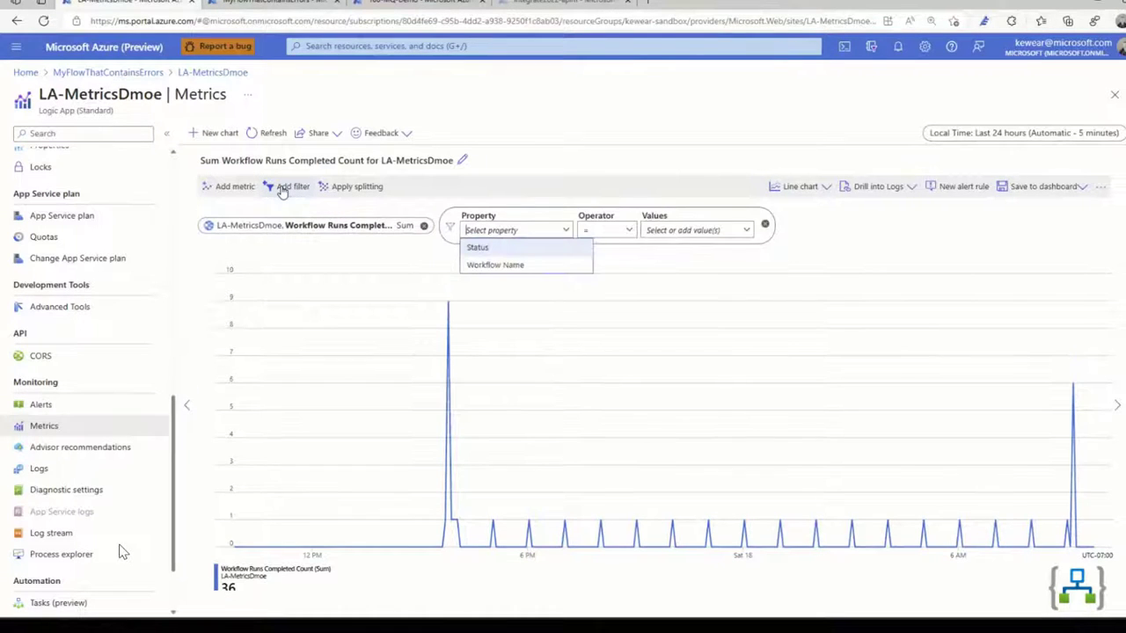
pyautogui.click(495, 265)
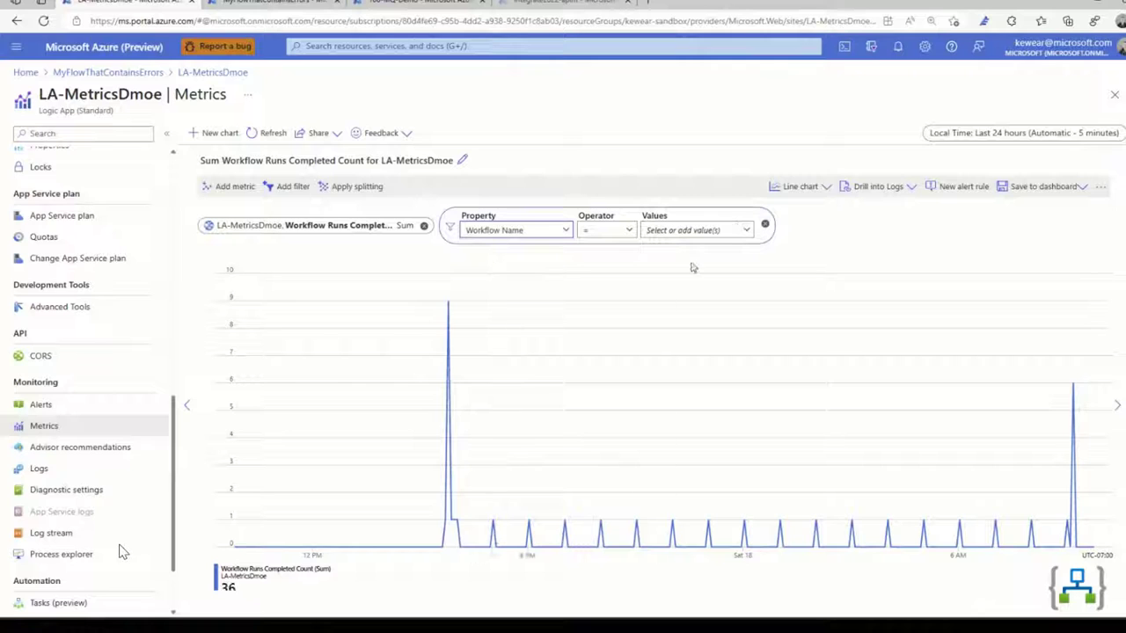
pyautogui.click(729, 232)
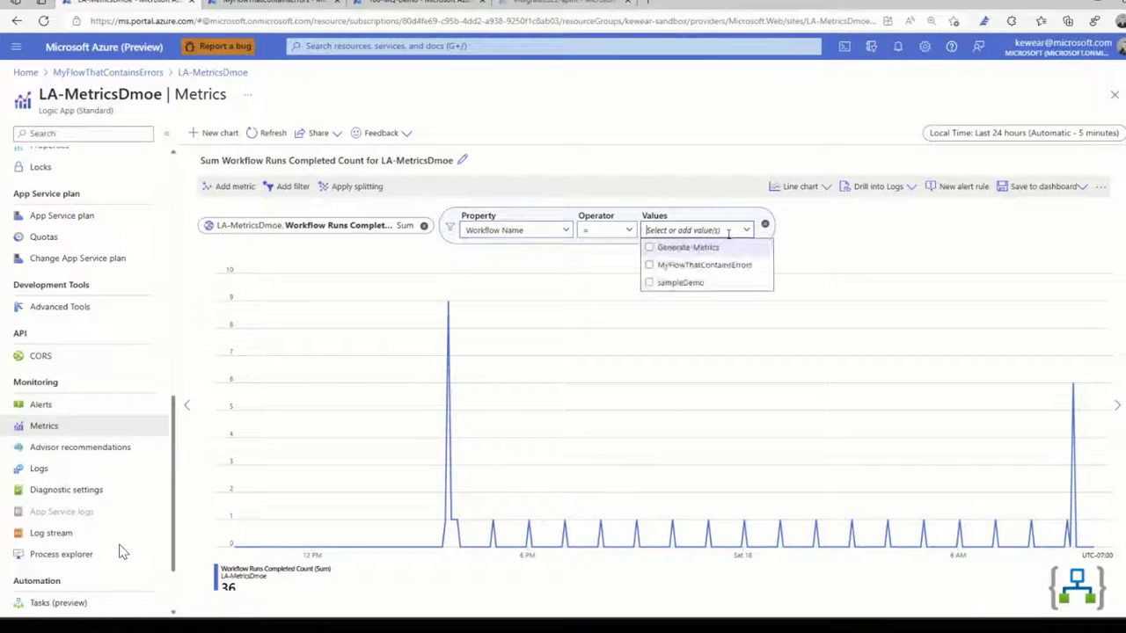
pyautogui.click(662, 268)
pyautogui.click(853, 243)
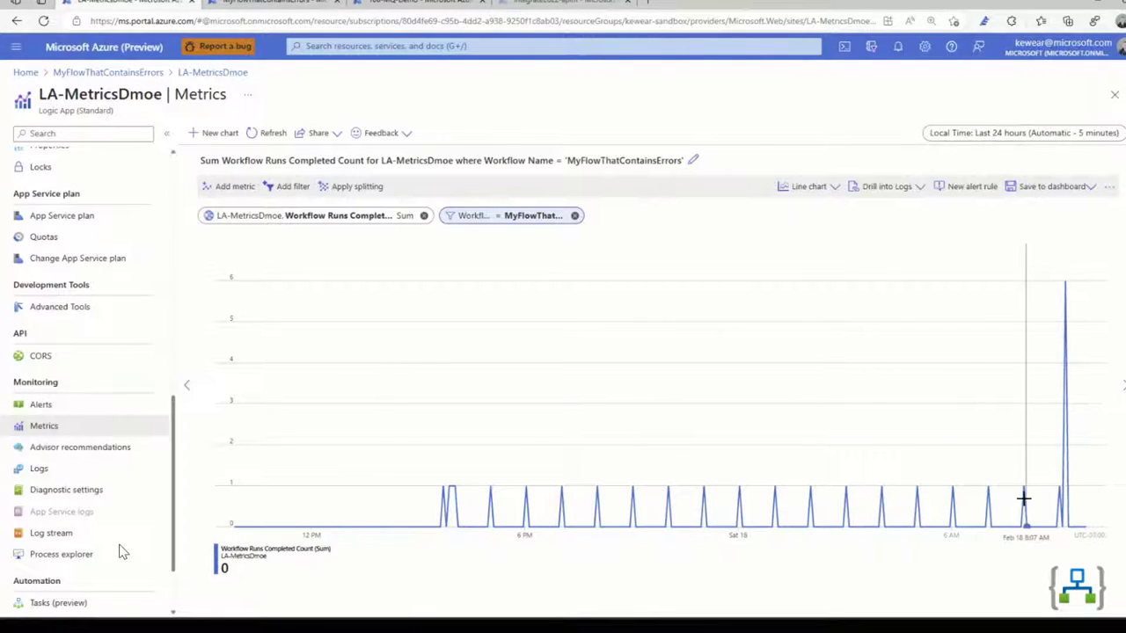
# Add a second chart filter limiting Status to Failed.
pyautogui.click(282, 190)
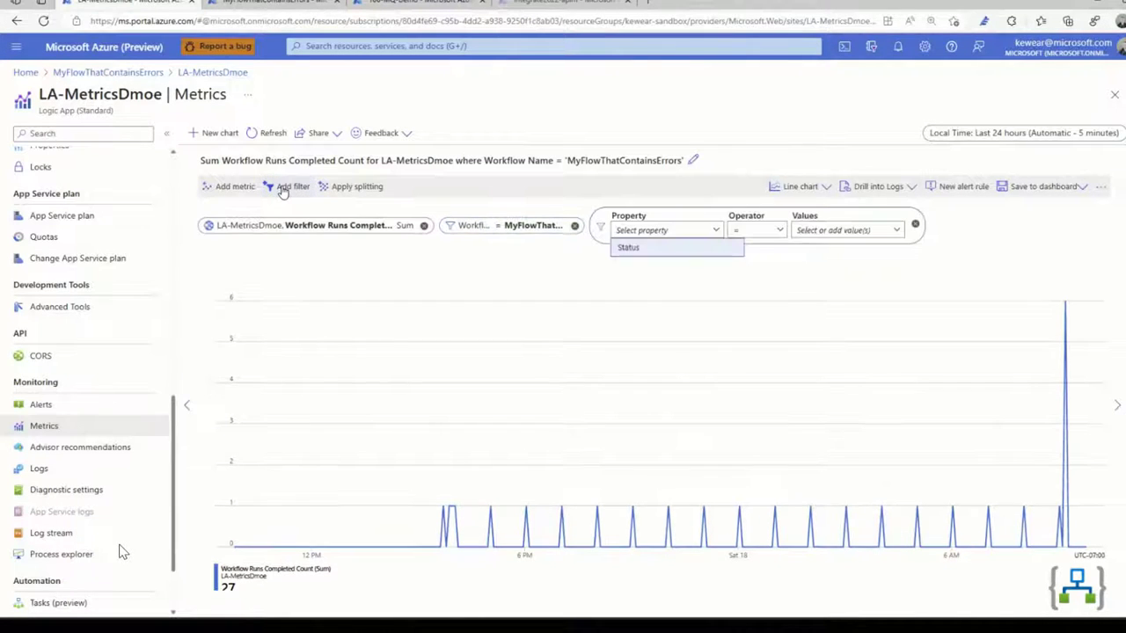
pyautogui.click(691, 250)
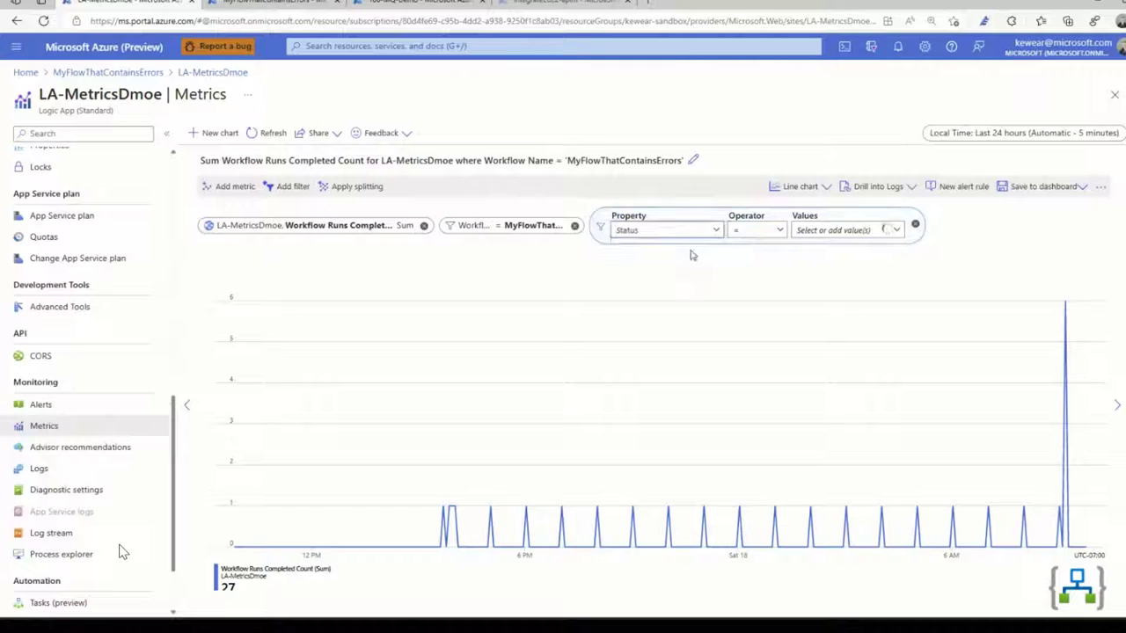
pyautogui.click(858, 232)
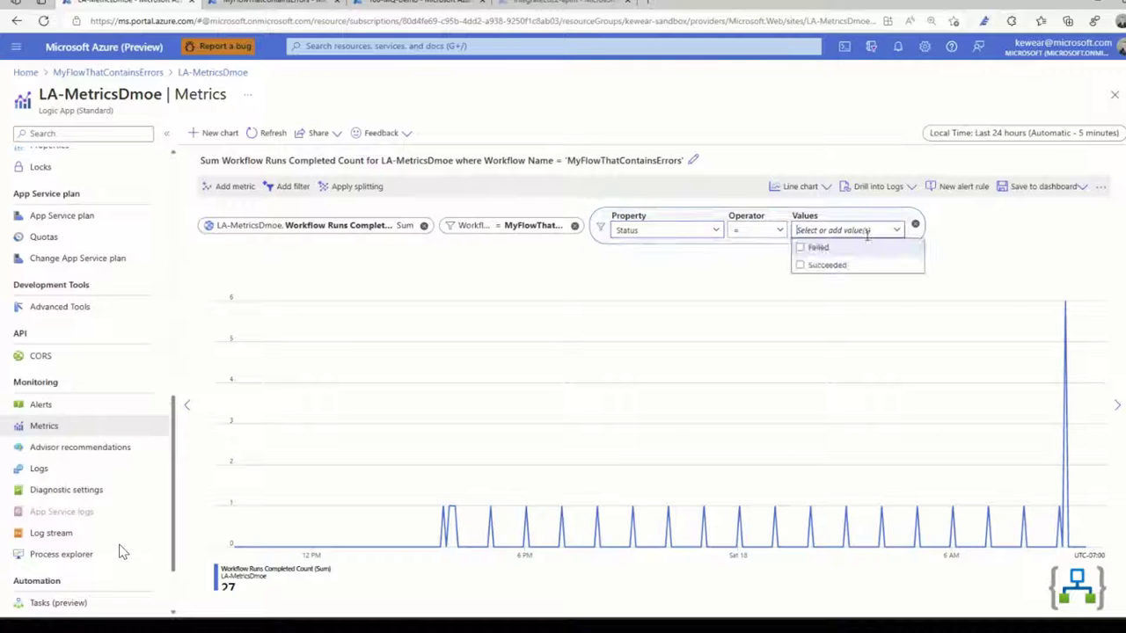
pyautogui.click(816, 247)
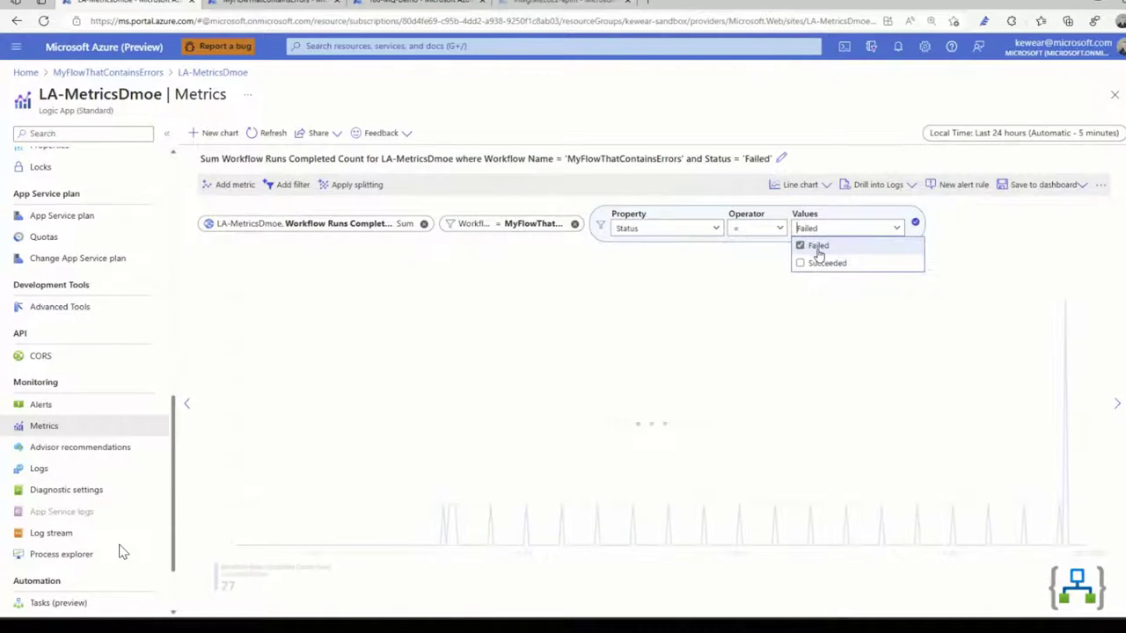
pyautogui.click(997, 239)
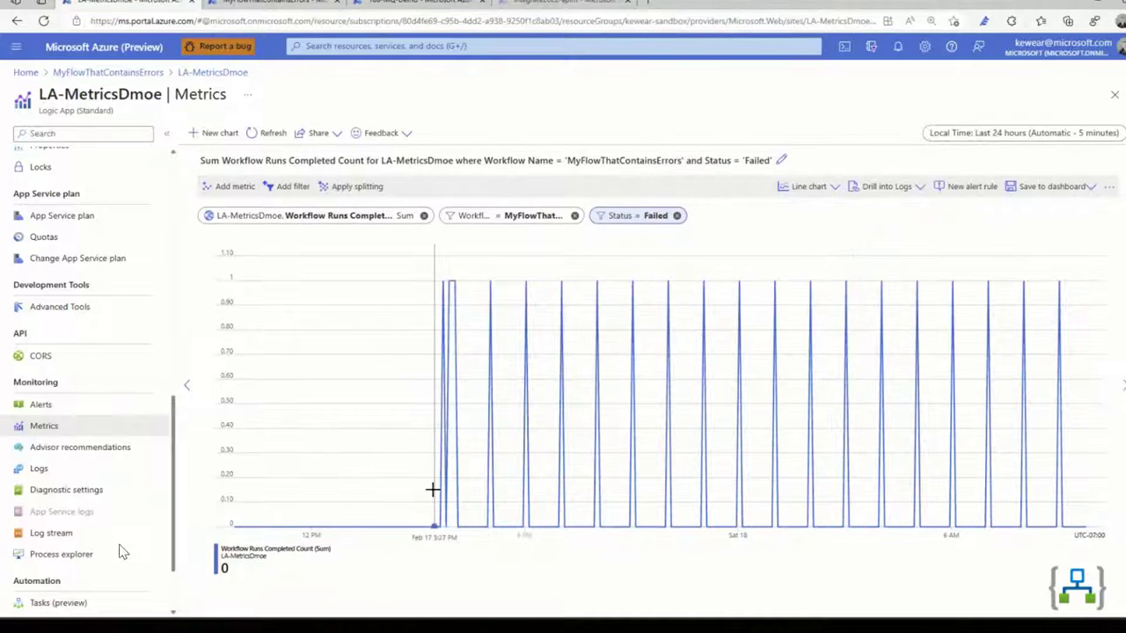
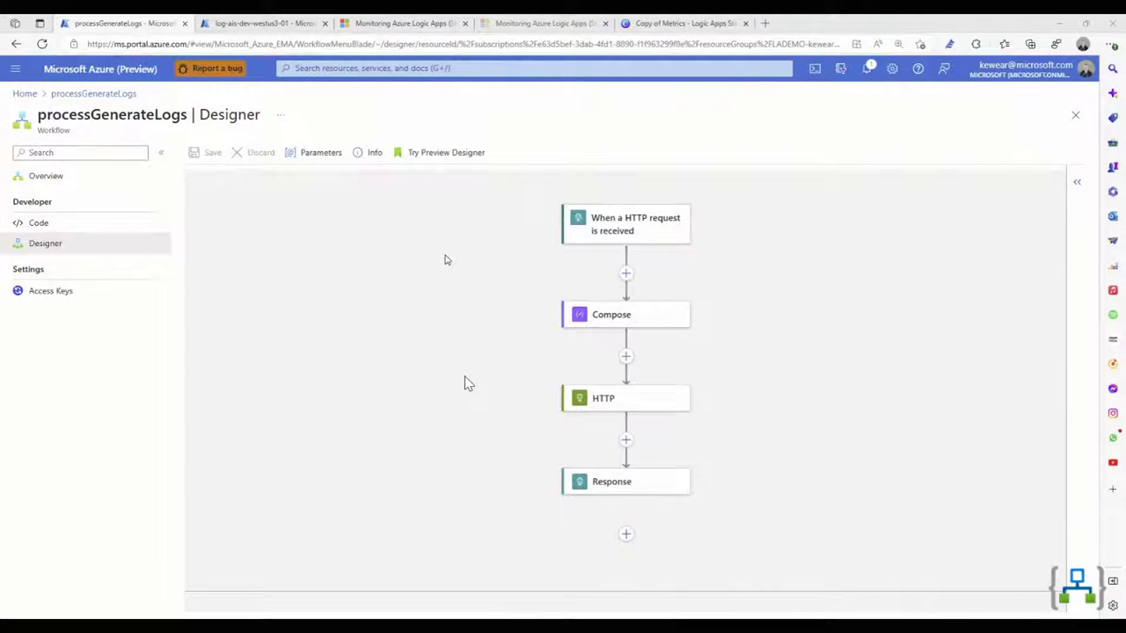
# Examine the custom tracking ID on the HTTP request trigger, tracked properties on the Compose and HTTP actions, and the Response action's parameters.
pyautogui.click(639, 239)
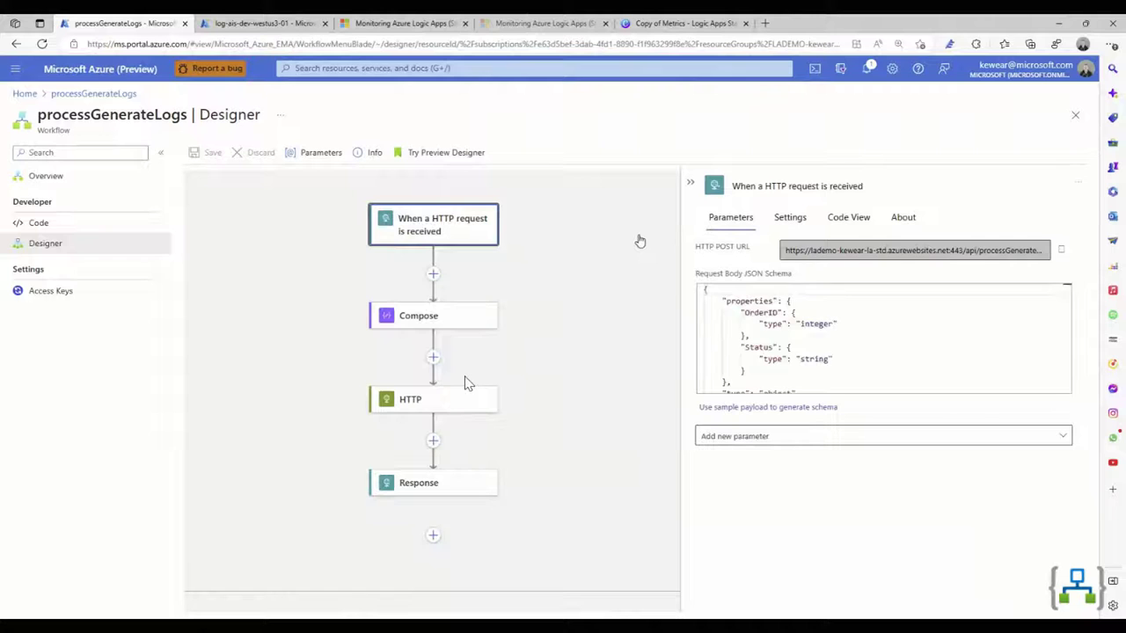
pyautogui.click(788, 221)
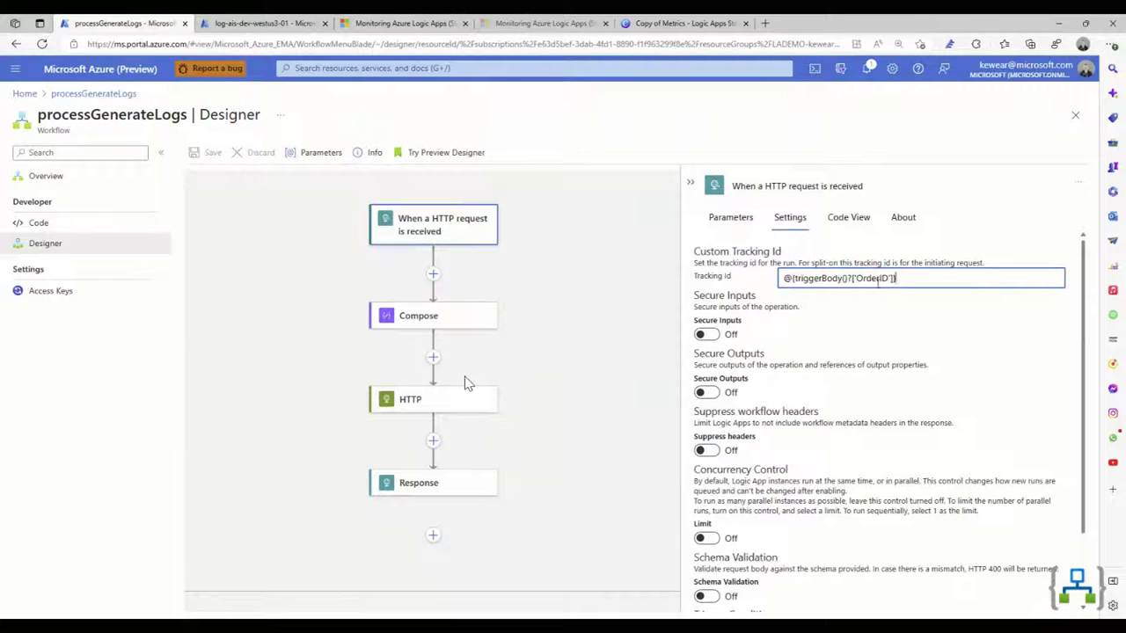
pyautogui.click(442, 315)
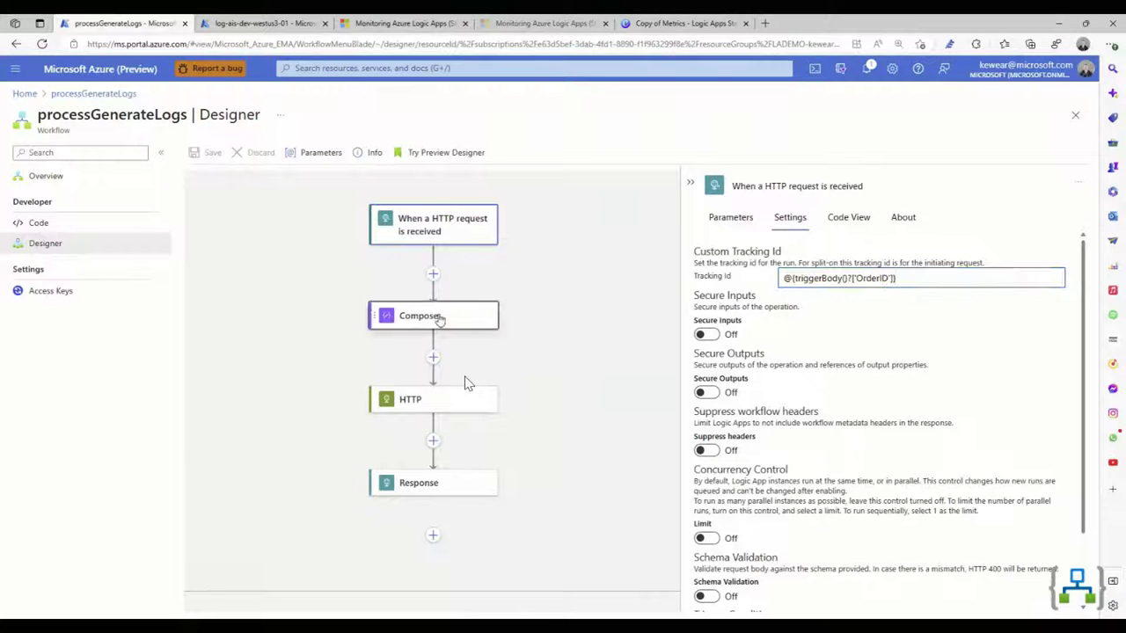
pyautogui.click(789, 220)
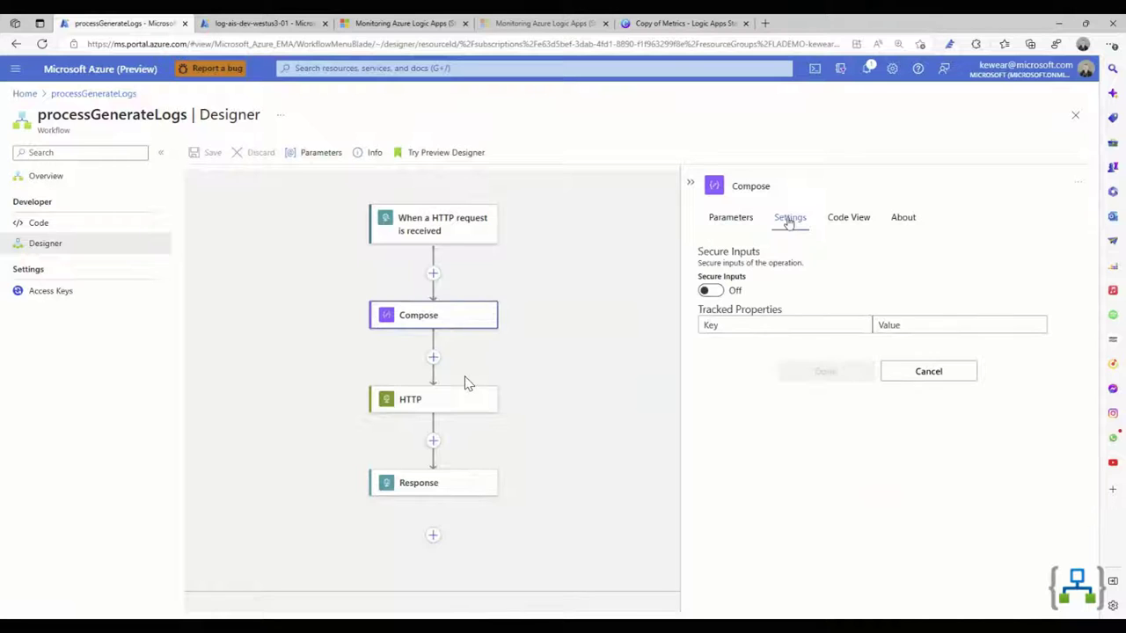
pyautogui.click(441, 406)
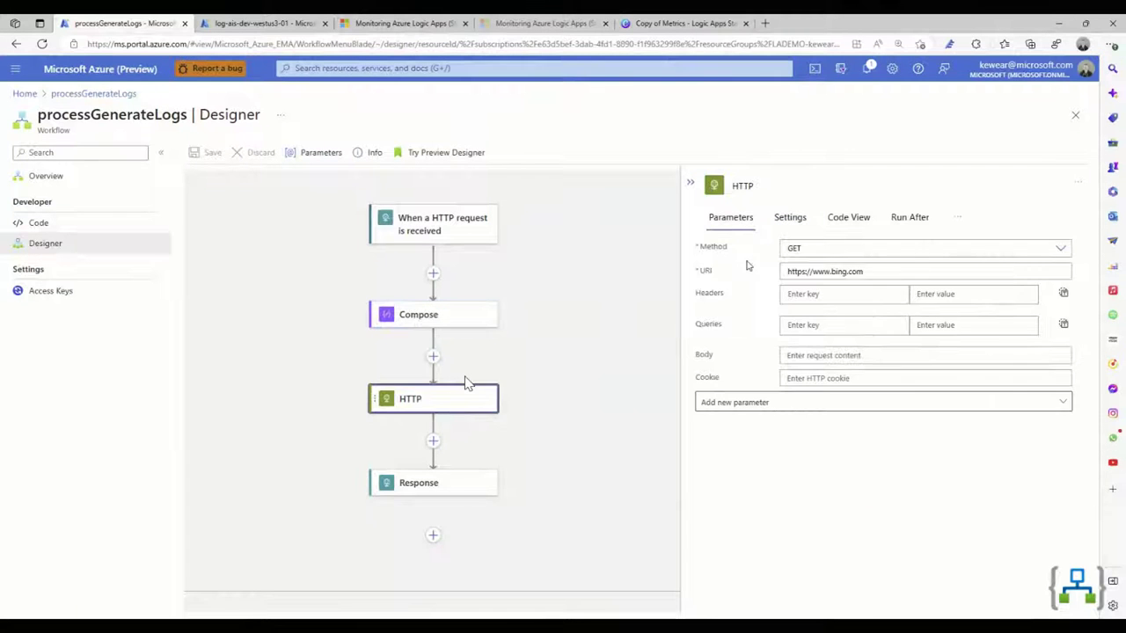
pyautogui.click(794, 221)
pyautogui.scroll(-5, 783, 436)
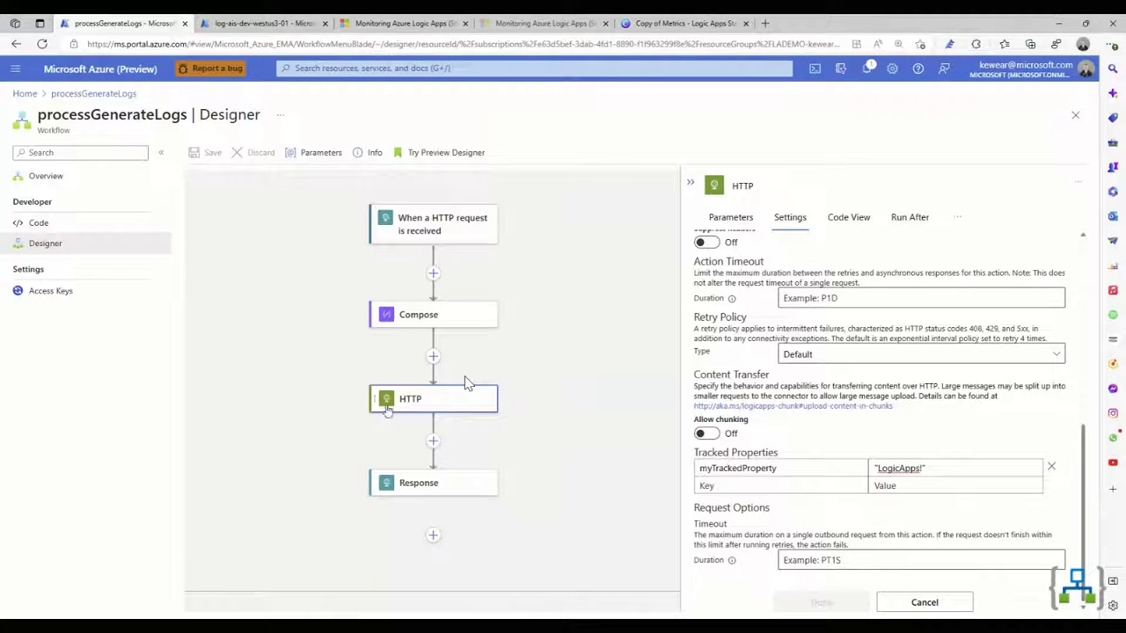
pyautogui.click(408, 490)
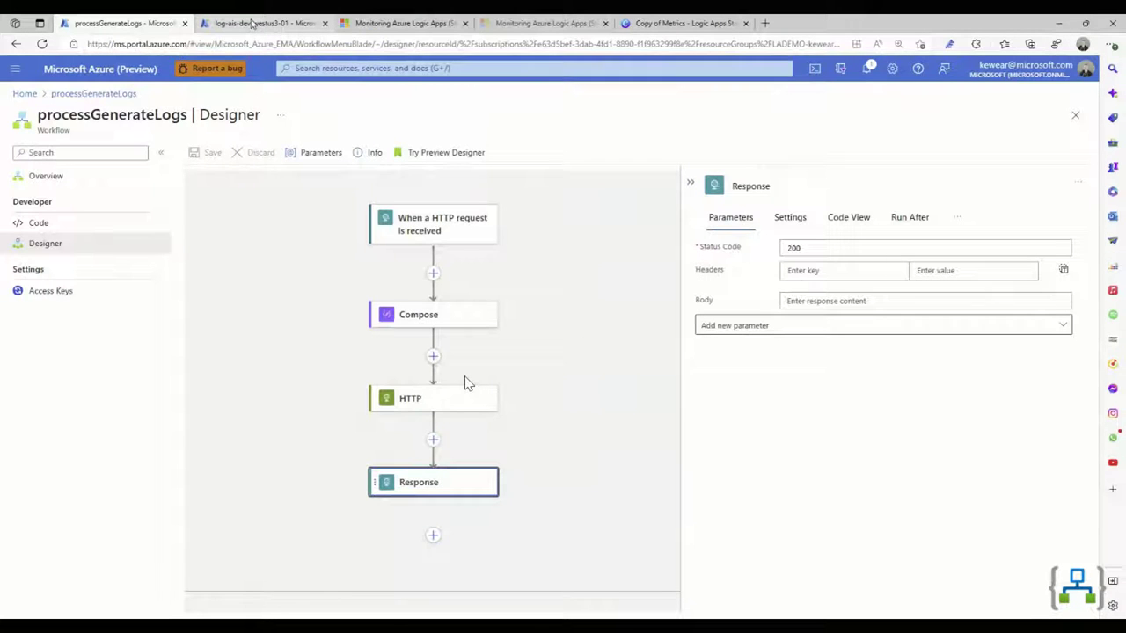
# Go from the processGenerateLogs workflow to its parent logic app and open that app's diagnostic settings.
pyautogui.click(95, 93)
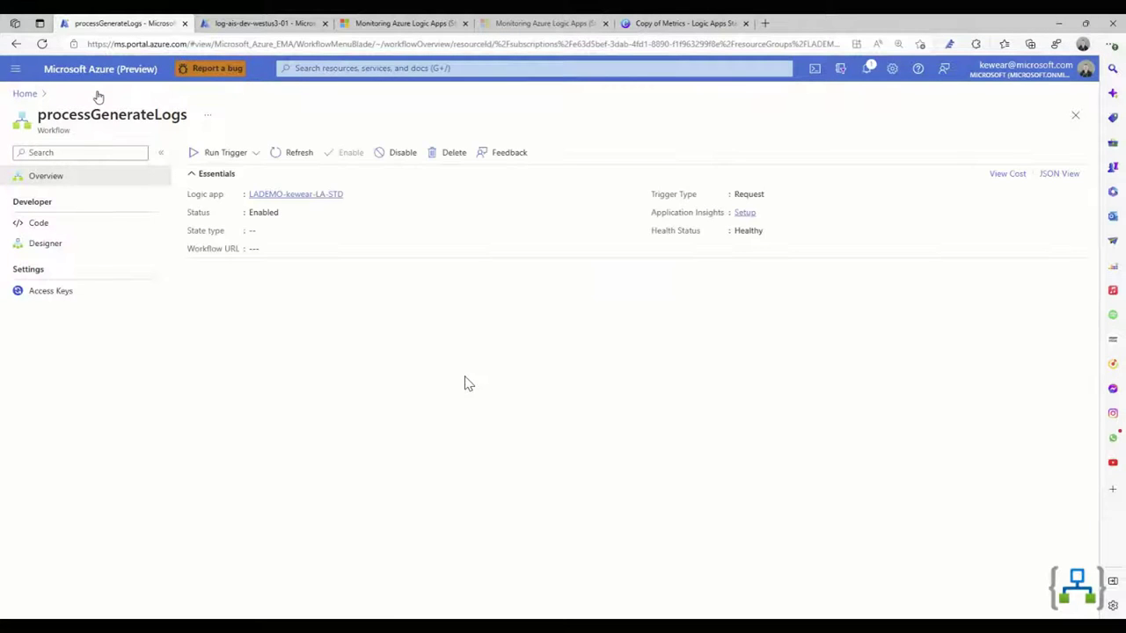
pyautogui.click(287, 199)
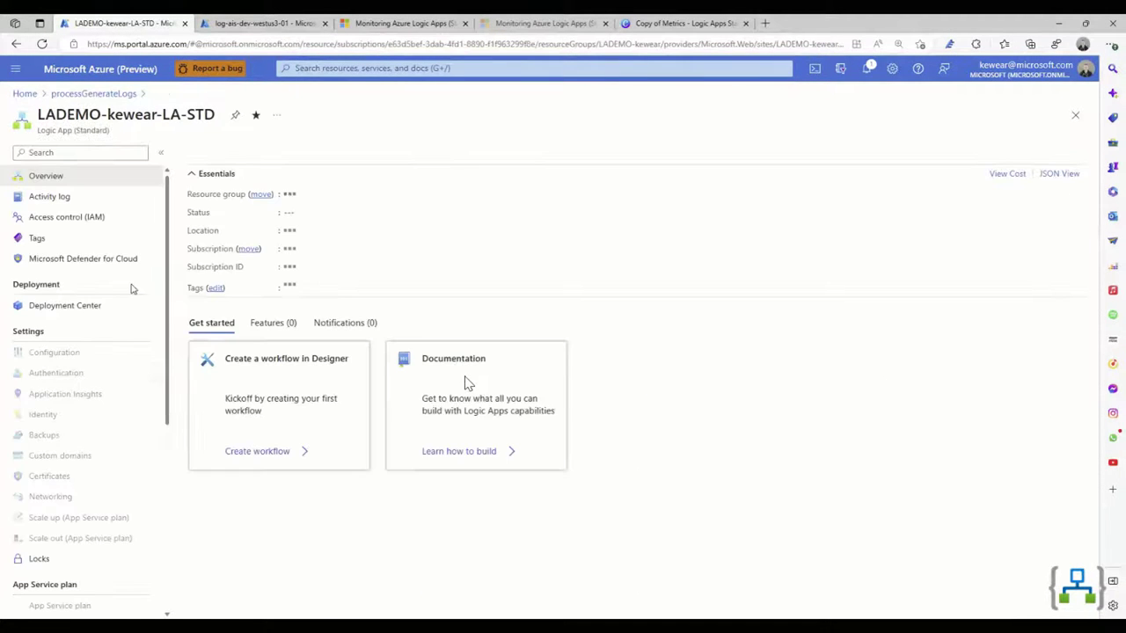
pyautogui.scroll(-4, 77, 395)
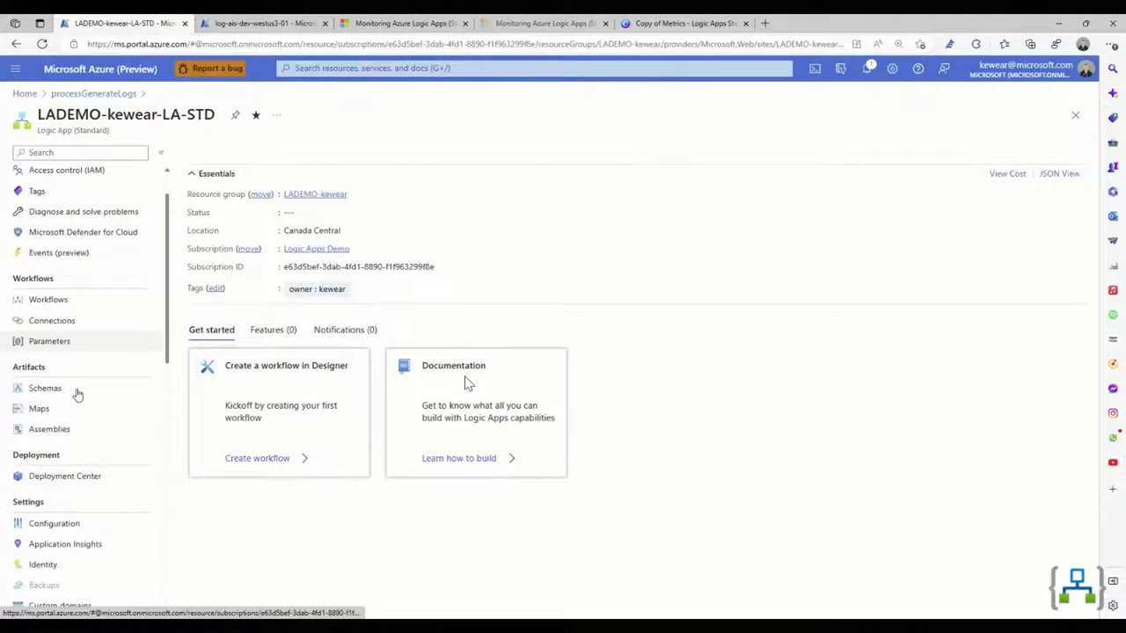
pyautogui.scroll(-5, 78, 395)
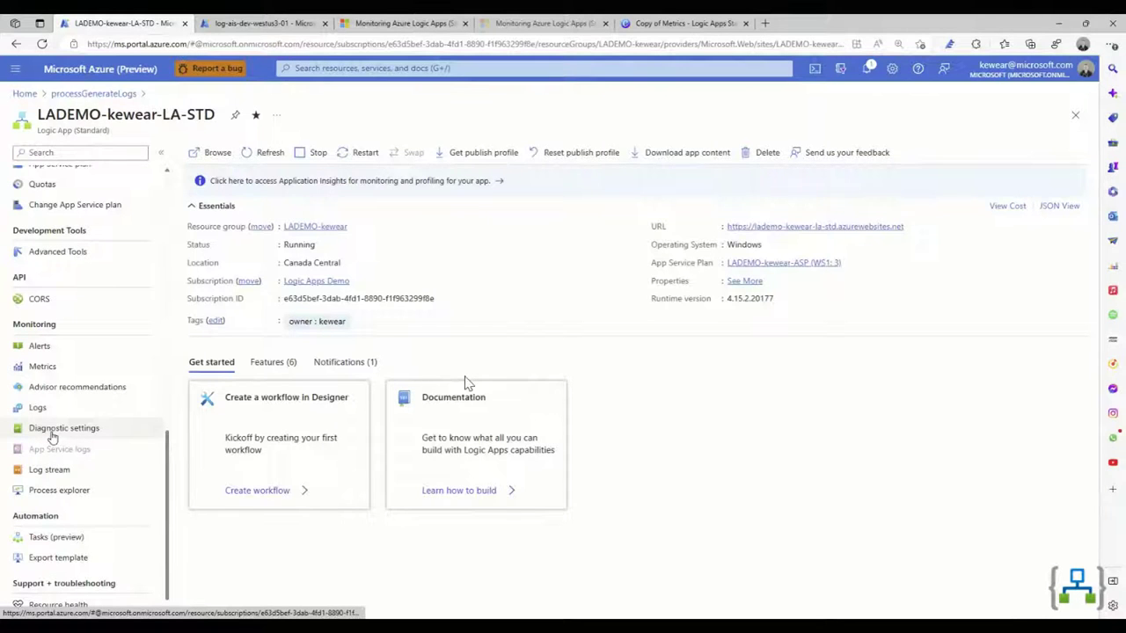
pyautogui.click(51, 434)
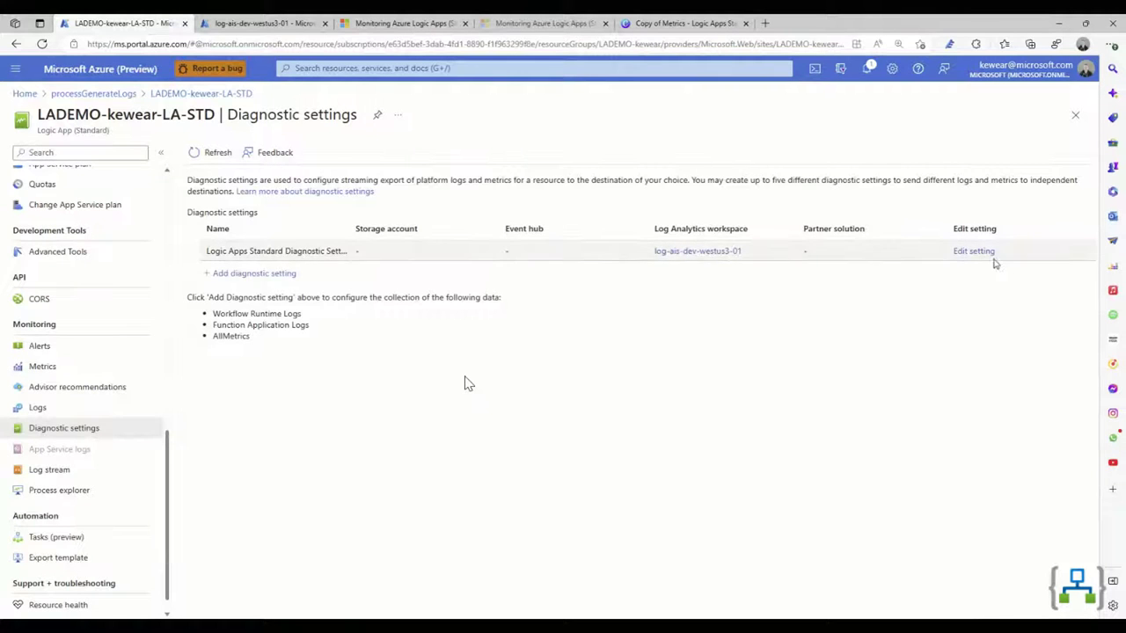
# Start adding a diagnostic setting and review the Workflow Runtime Logs and Function Application Logs categories.
pyautogui.click(234, 276)
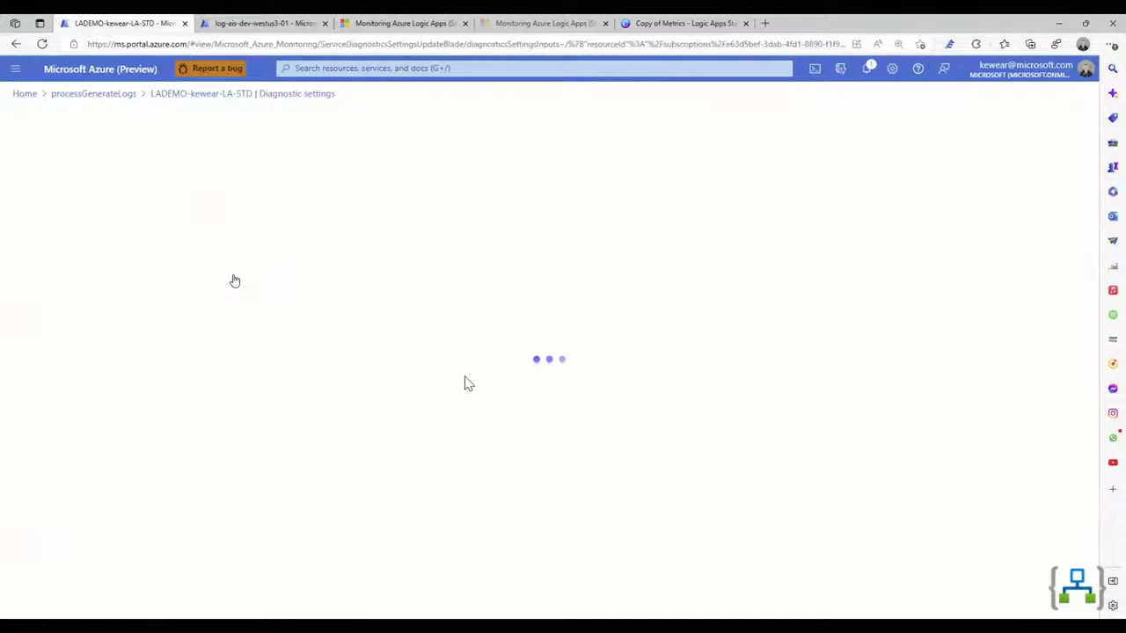
pyautogui.click(44, 282)
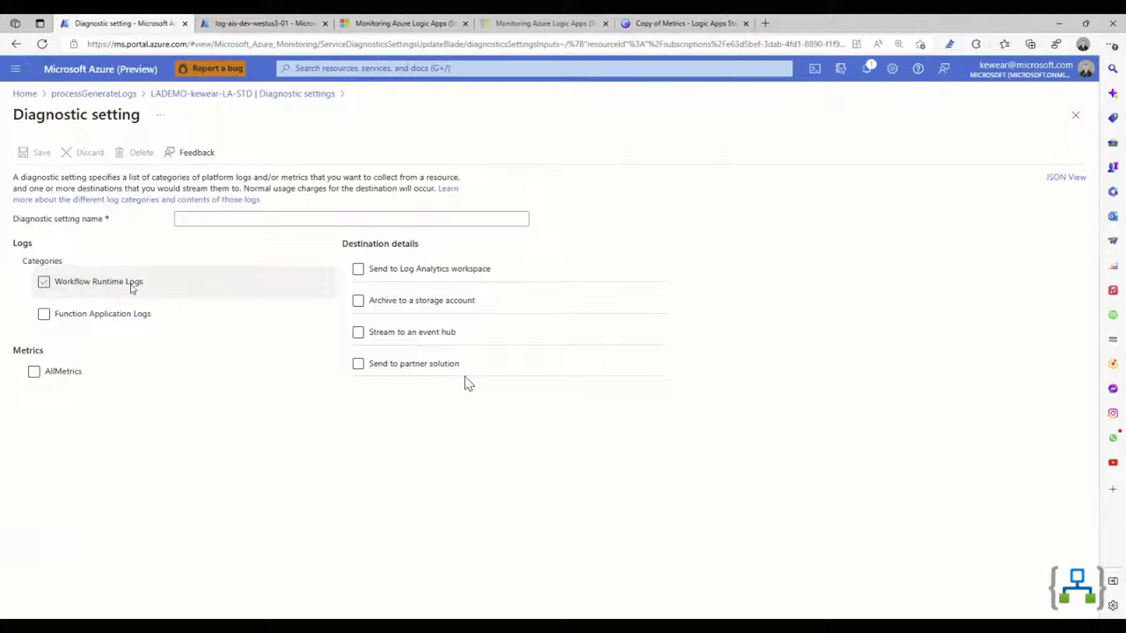
pyautogui.click(77, 294)
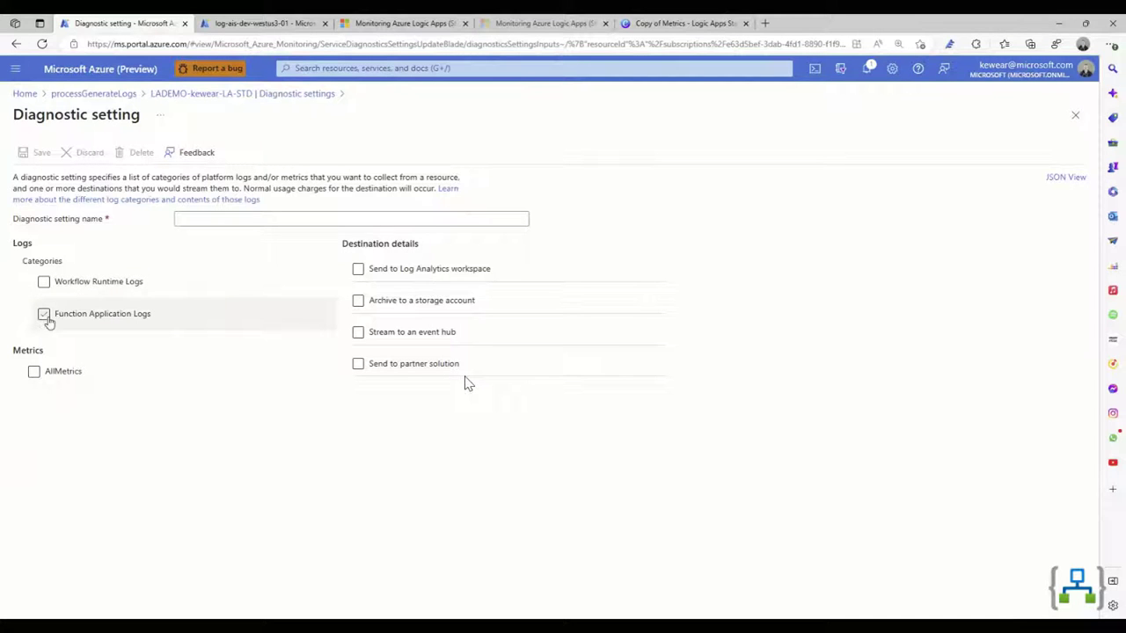
pyautogui.click(137, 303)
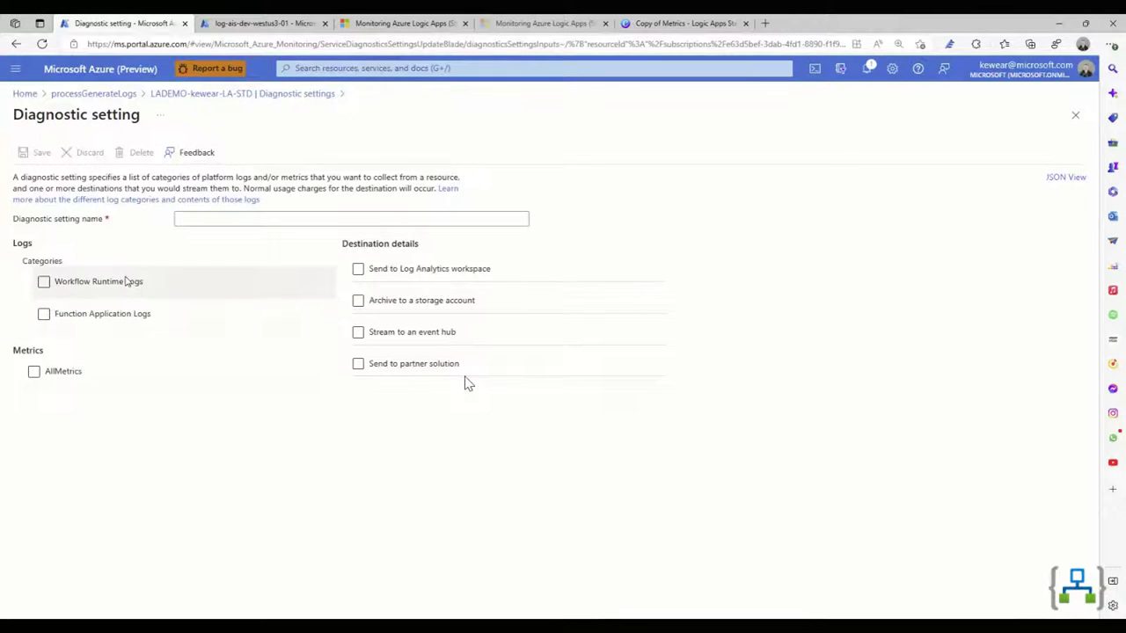
pyautogui.click(47, 281)
pyautogui.click(68, 289)
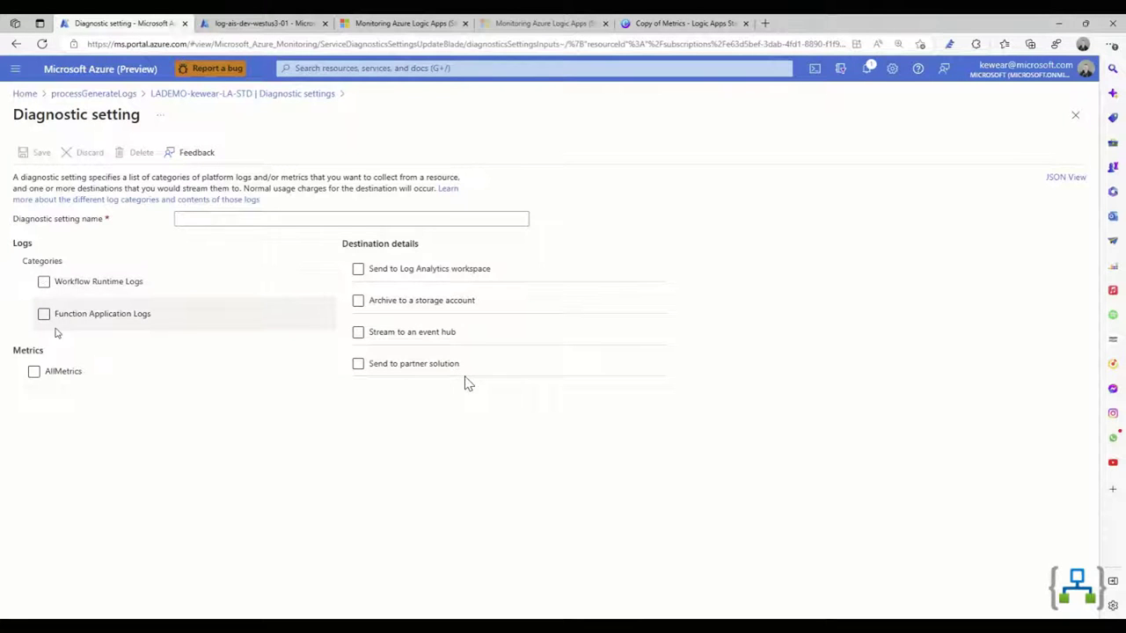
pyautogui.click(107, 323)
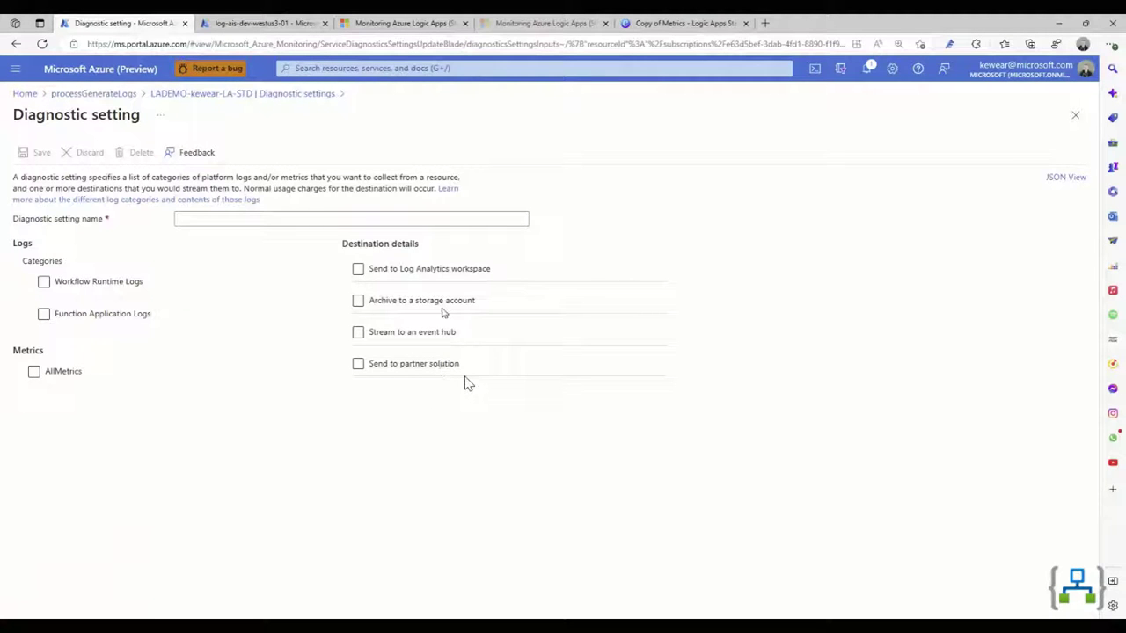
# Inspect the event hub and storage account destination options, clear both, and close the new diagnostic setting, discarding the edits.
pyautogui.click(359, 335)
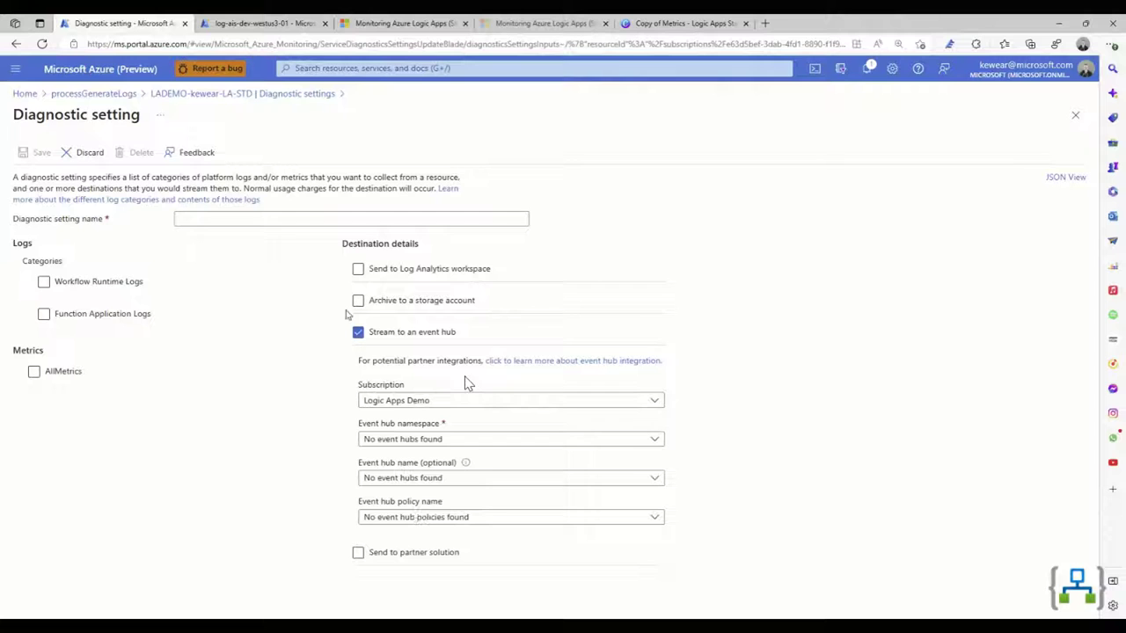
pyautogui.click(359, 335)
pyautogui.click(359, 303)
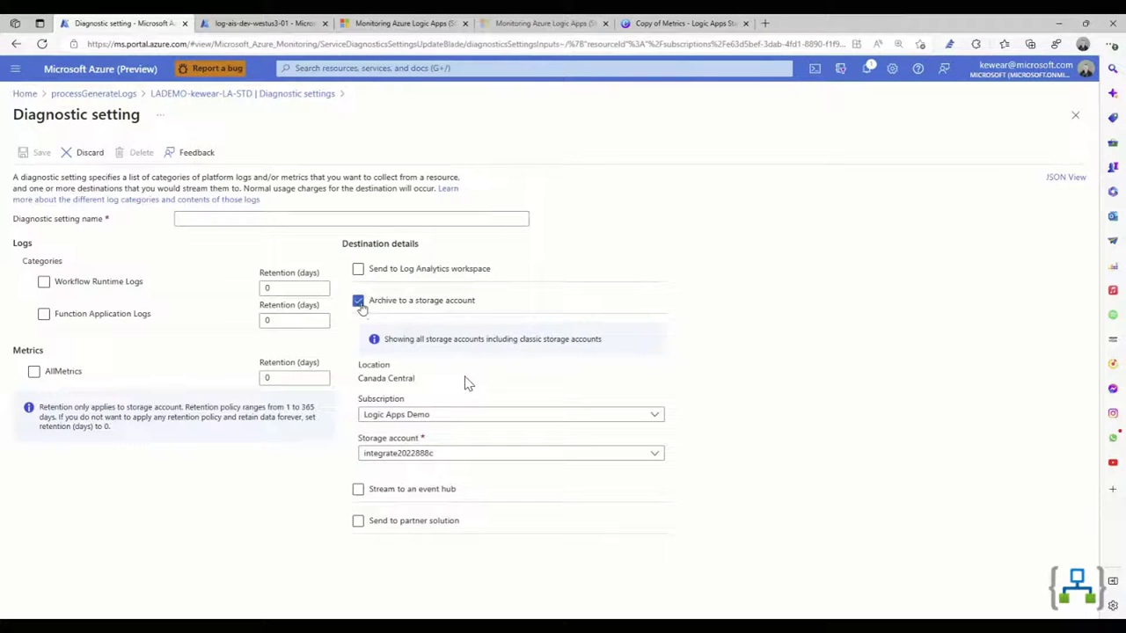
pyautogui.click(359, 302)
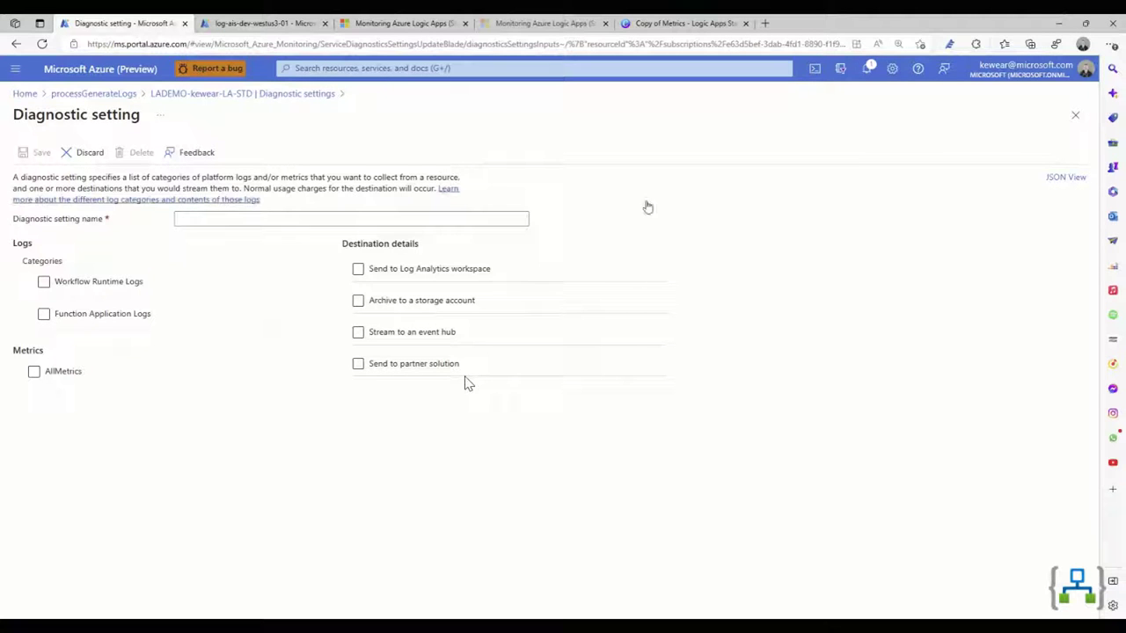
pyautogui.click(1072, 118)
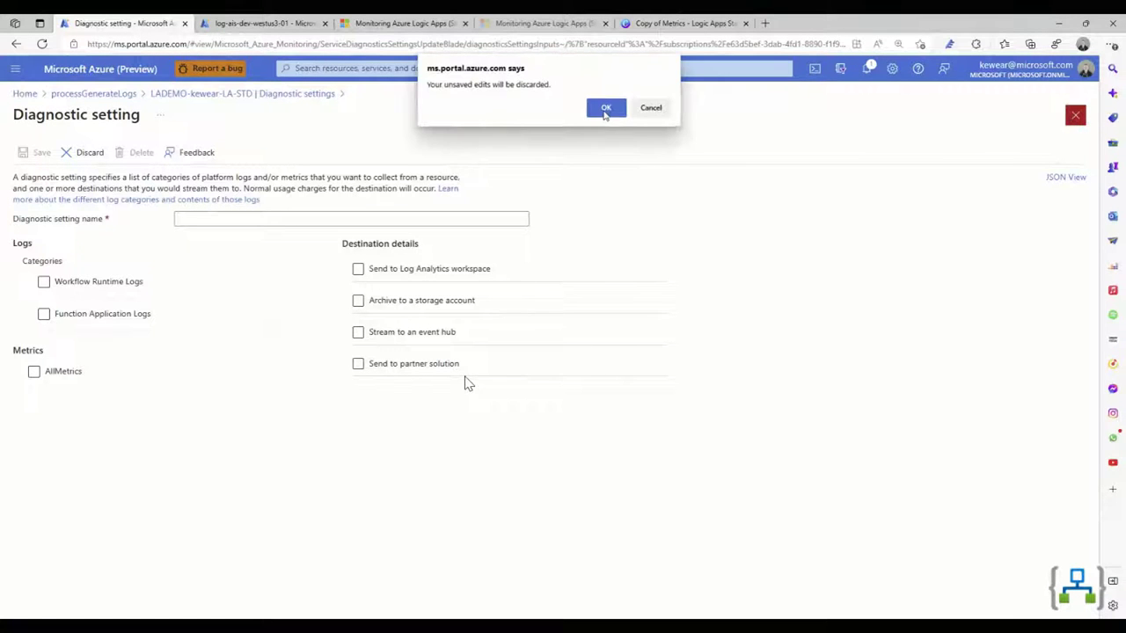
pyautogui.click(605, 109)
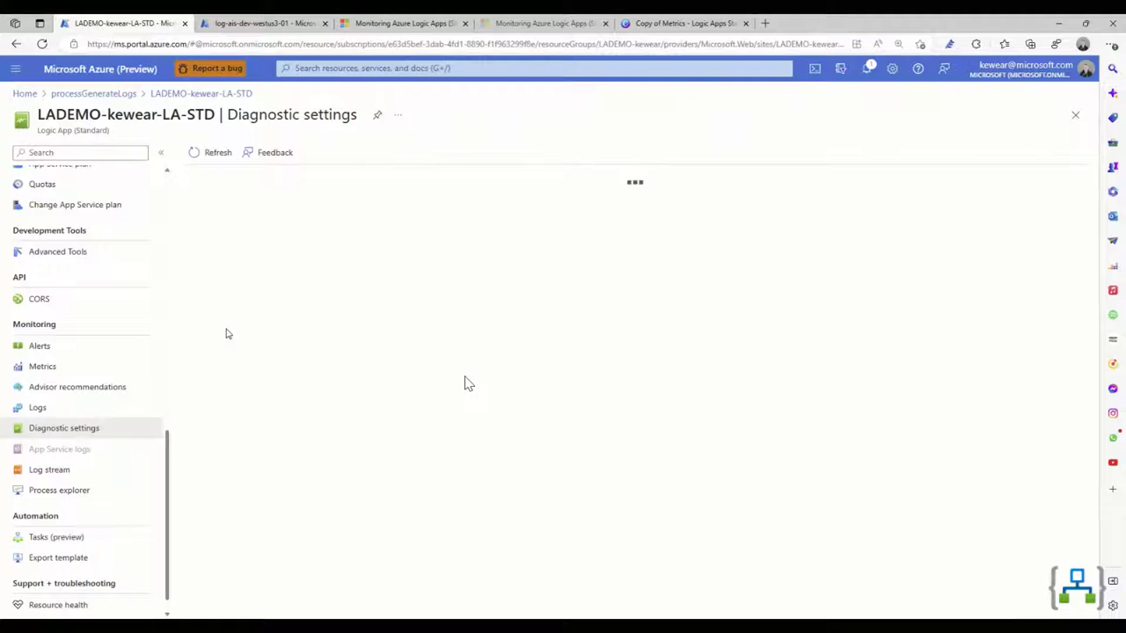
# Switch to the log-ais-dev-westus3-01 workspace logs and enlarge the results area of the LogicAppWorkflowRuntime query.
pyautogui.click(253, 23)
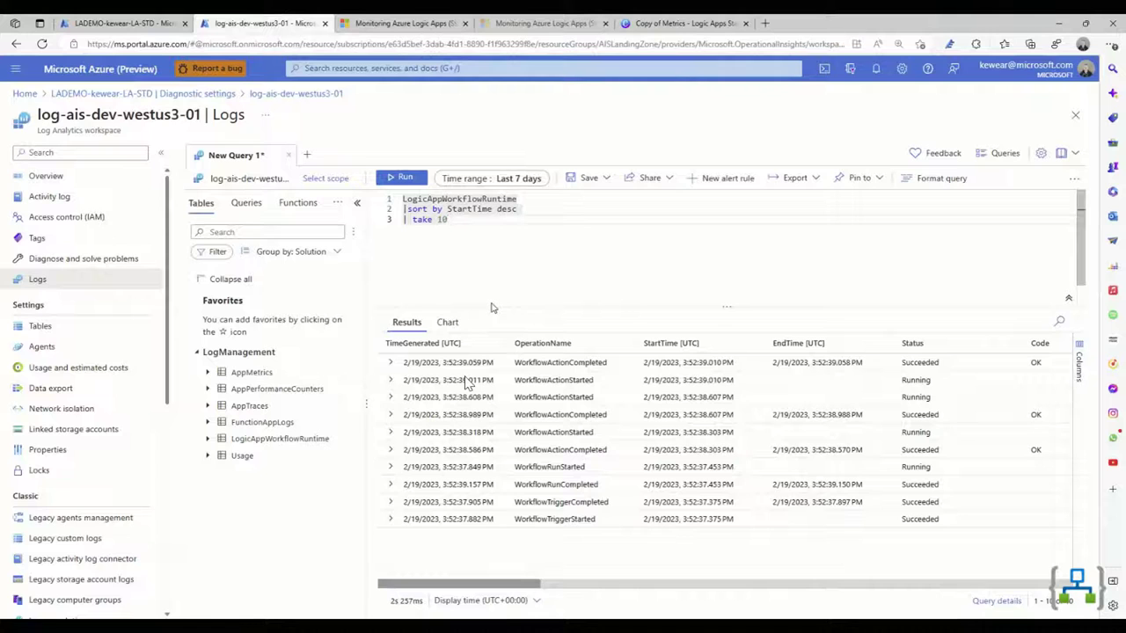
pyautogui.moveTo(566, 307); pyautogui.dragTo(566, 257)
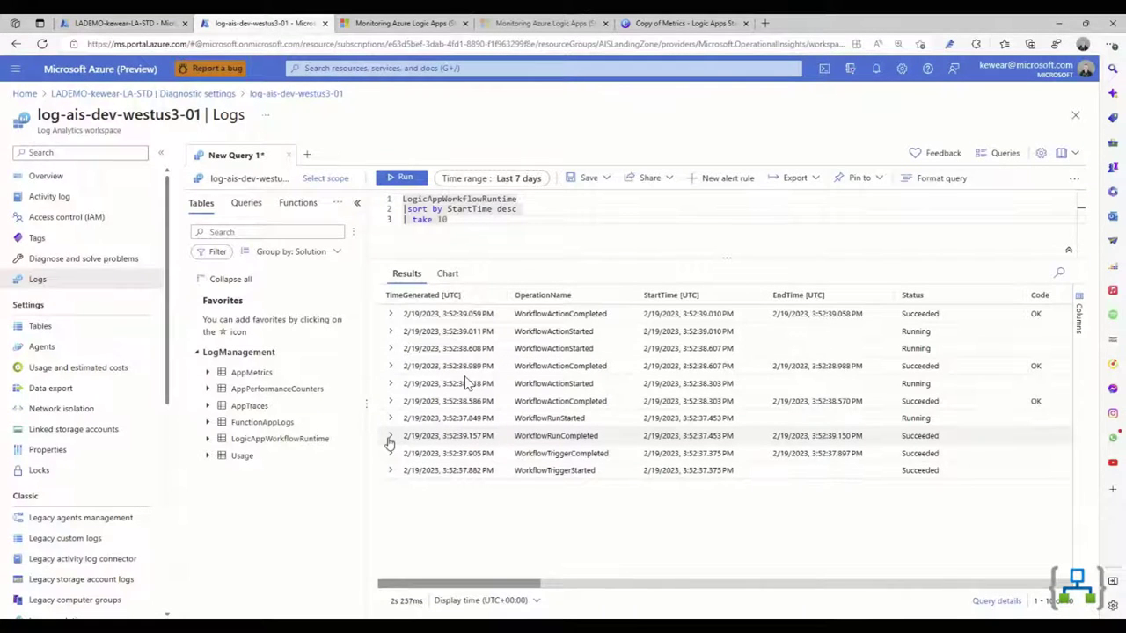
# Expand the WorkflowRunCompleted record, review its workflow name, run ID and client tracking ID fields, and collapse it.
pyautogui.click(390, 439)
pyautogui.scroll(-1, 607, 460)
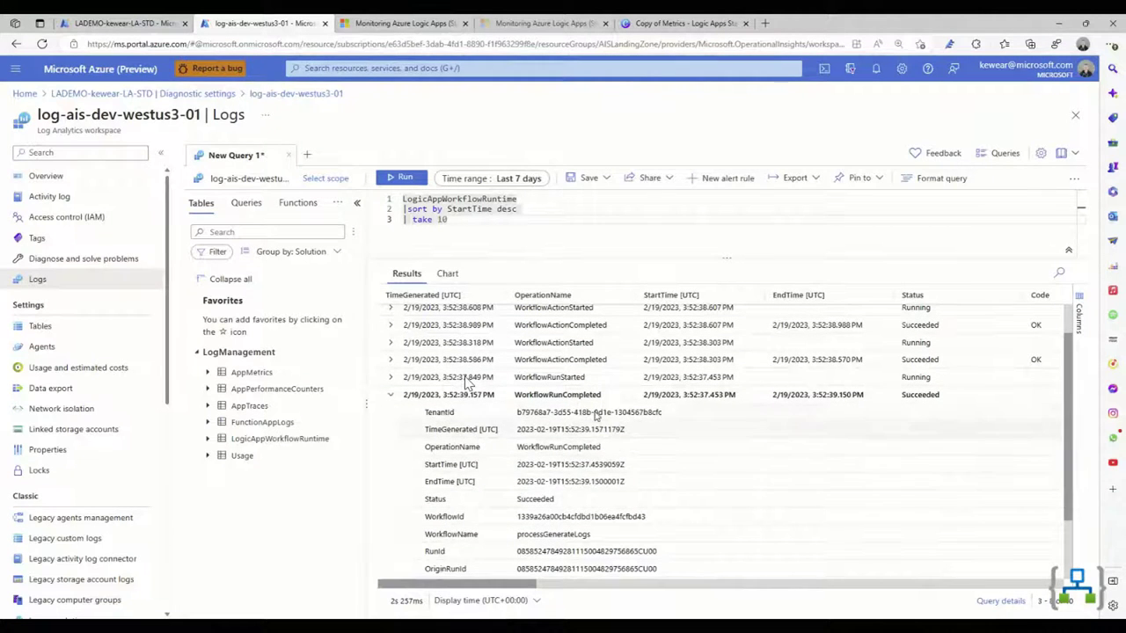
pyautogui.scroll(-1, 598, 449)
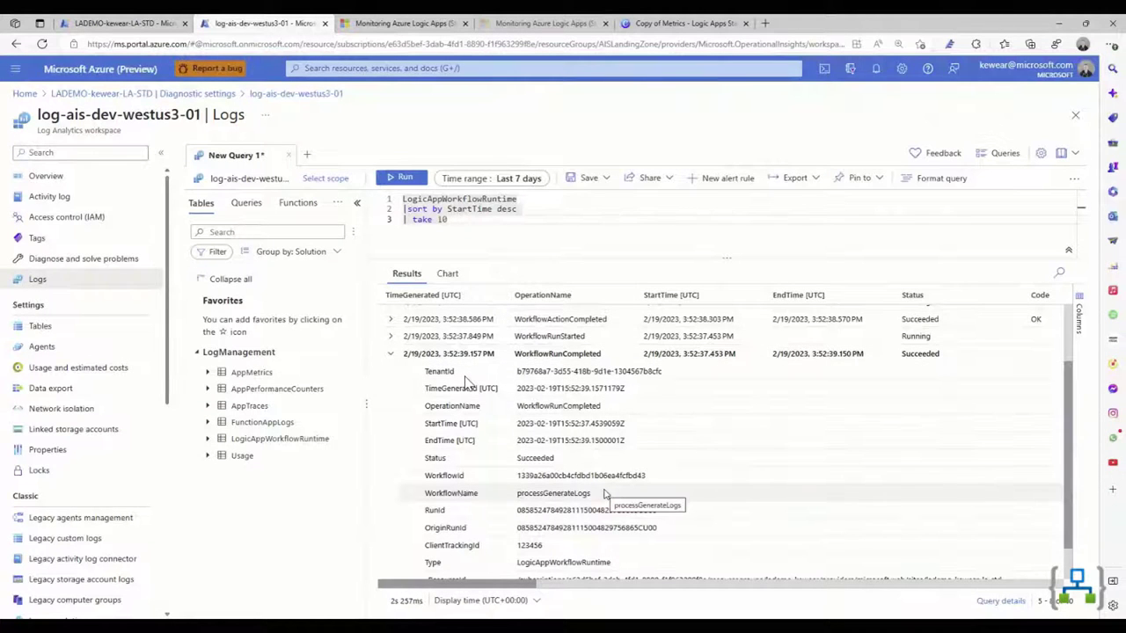
pyautogui.scroll(-1, 603, 495)
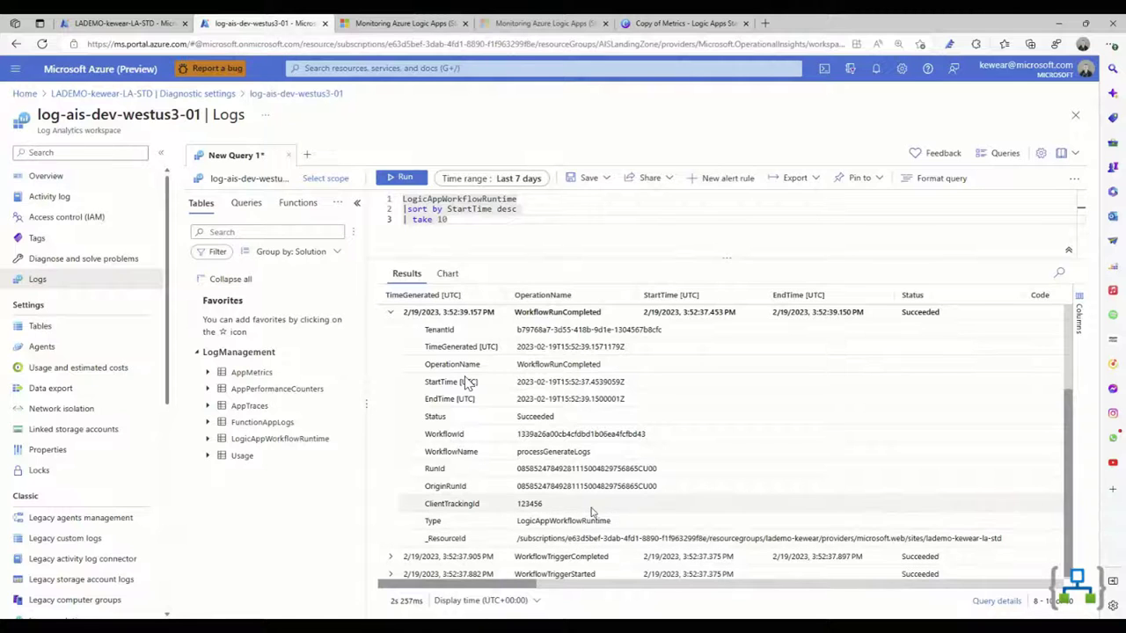
pyautogui.scroll(1, 689, 519)
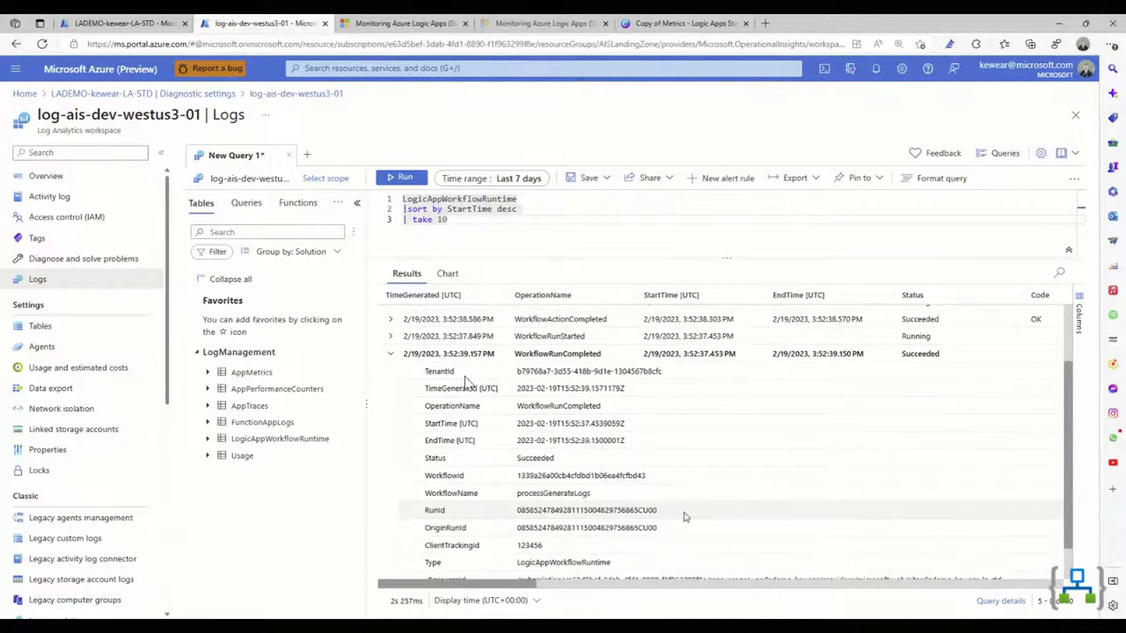
pyautogui.click(387, 356)
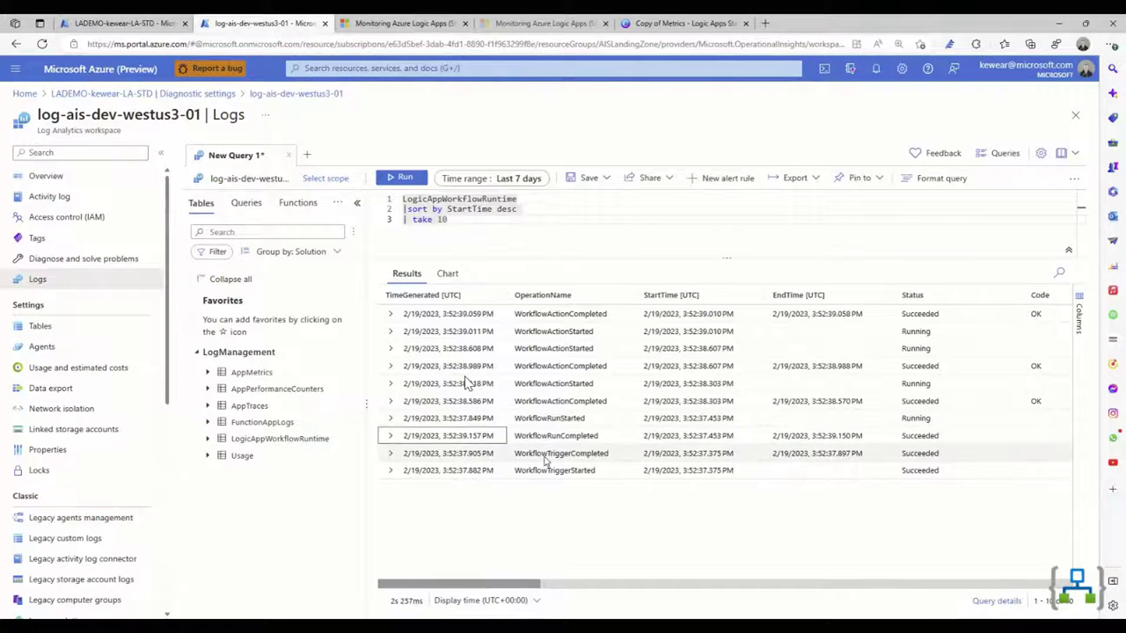
# Expand the WorkflowTriggerStarted and WorkflowTriggerCompleted records, review the trigger name and tracking fields, and collapse both.
pyautogui.click(391, 473)
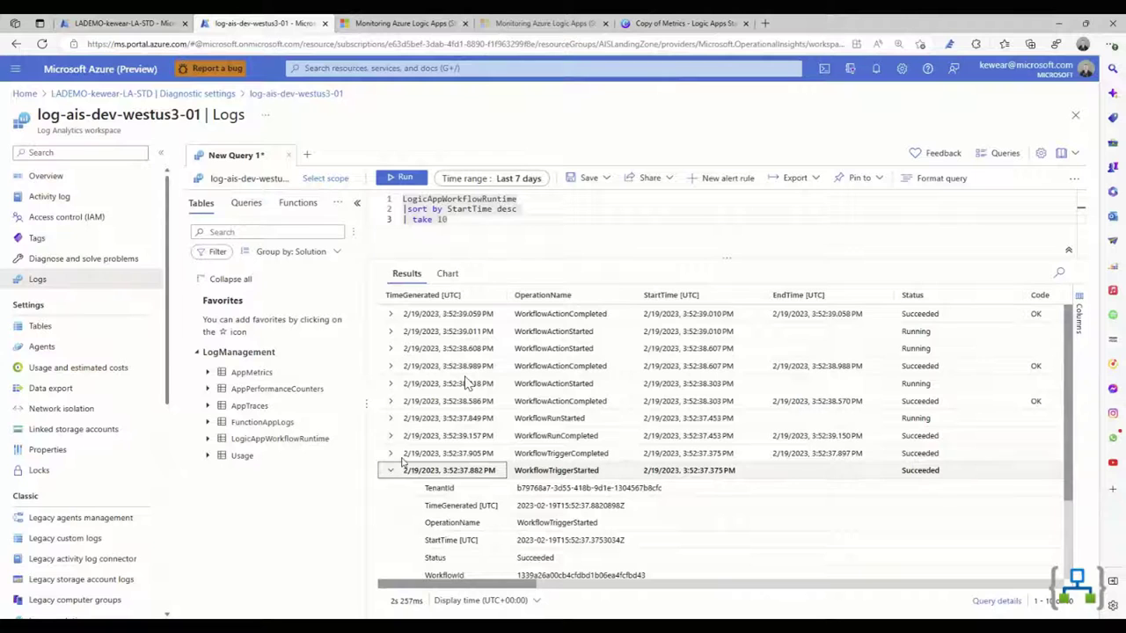
pyautogui.click(391, 454)
pyautogui.scroll(-2, 458, 459)
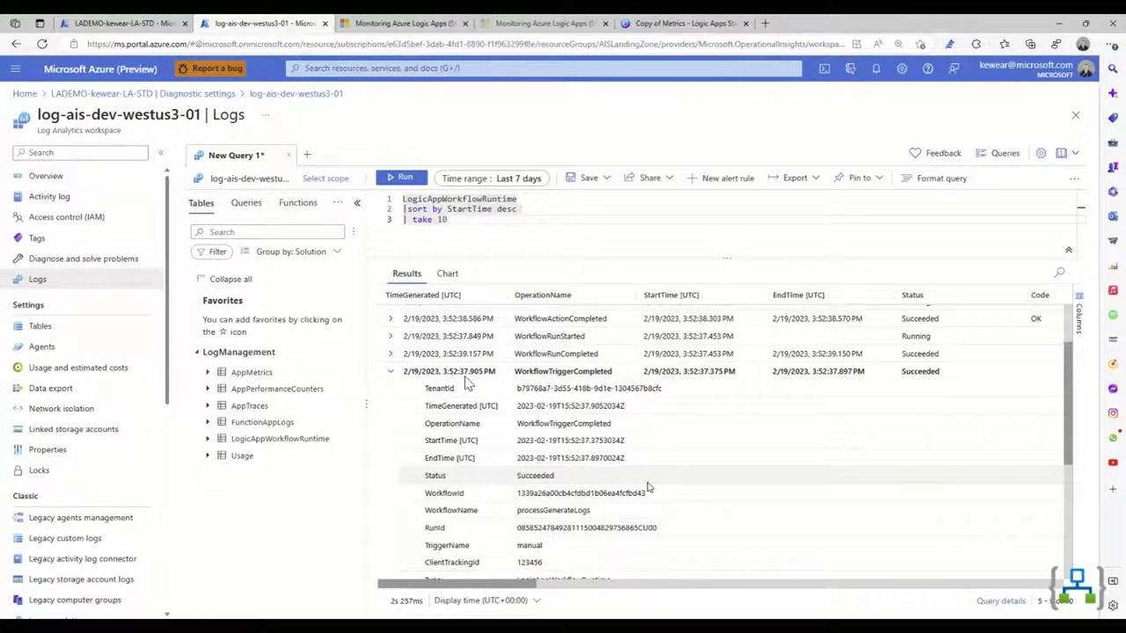
pyautogui.scroll(-1, 649, 486)
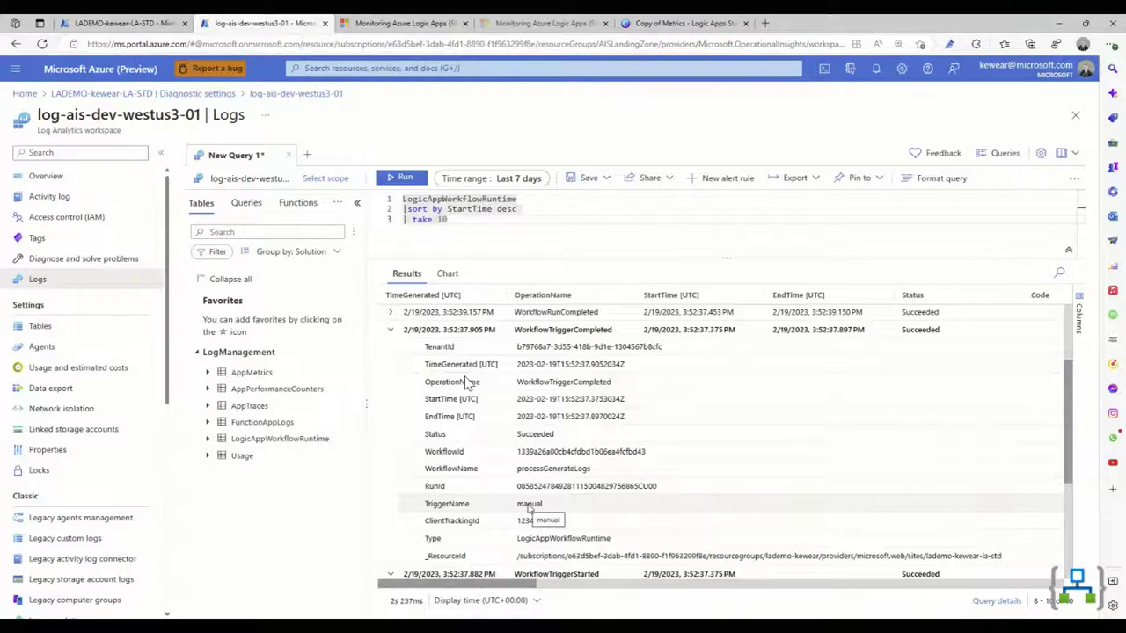
pyautogui.scroll(2, 544, 504)
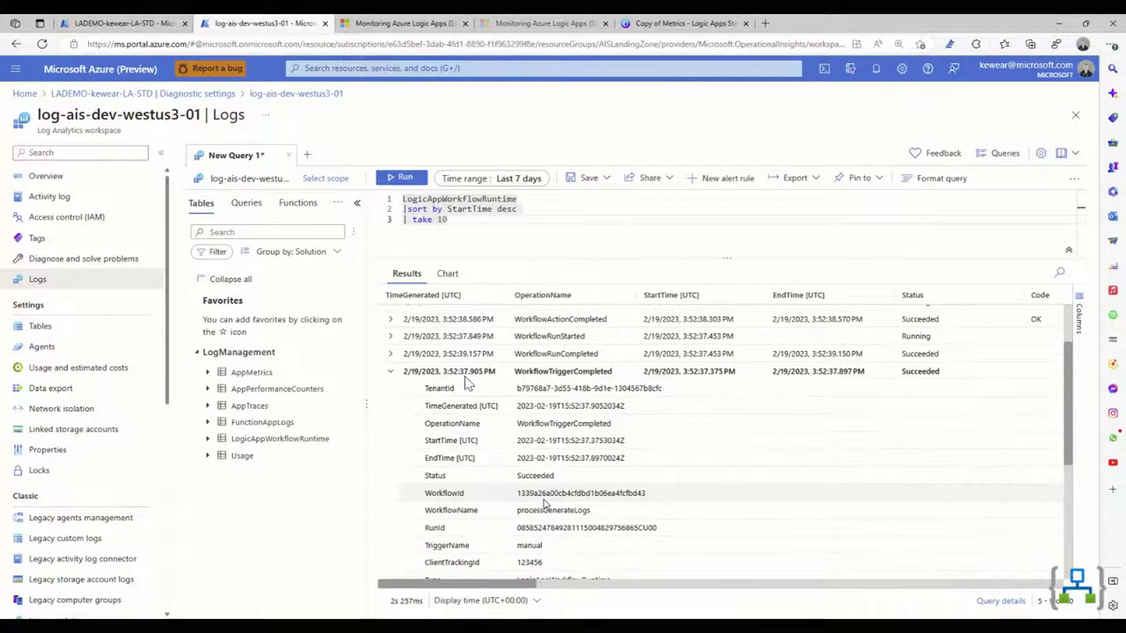
pyautogui.click(440, 411)
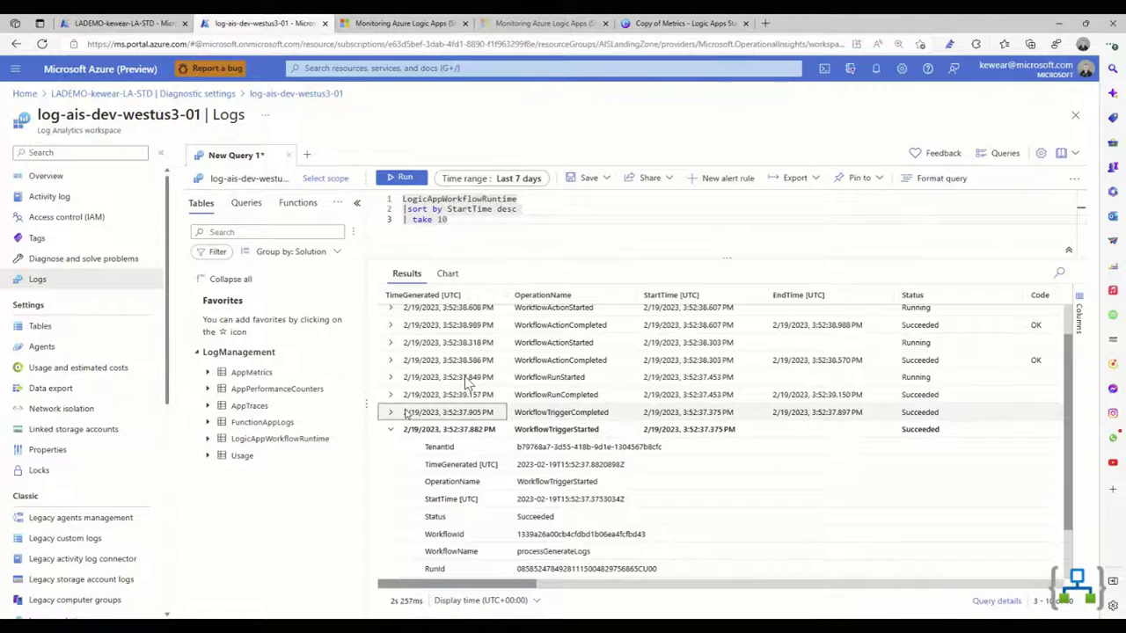
pyautogui.scroll(1, 467, 384)
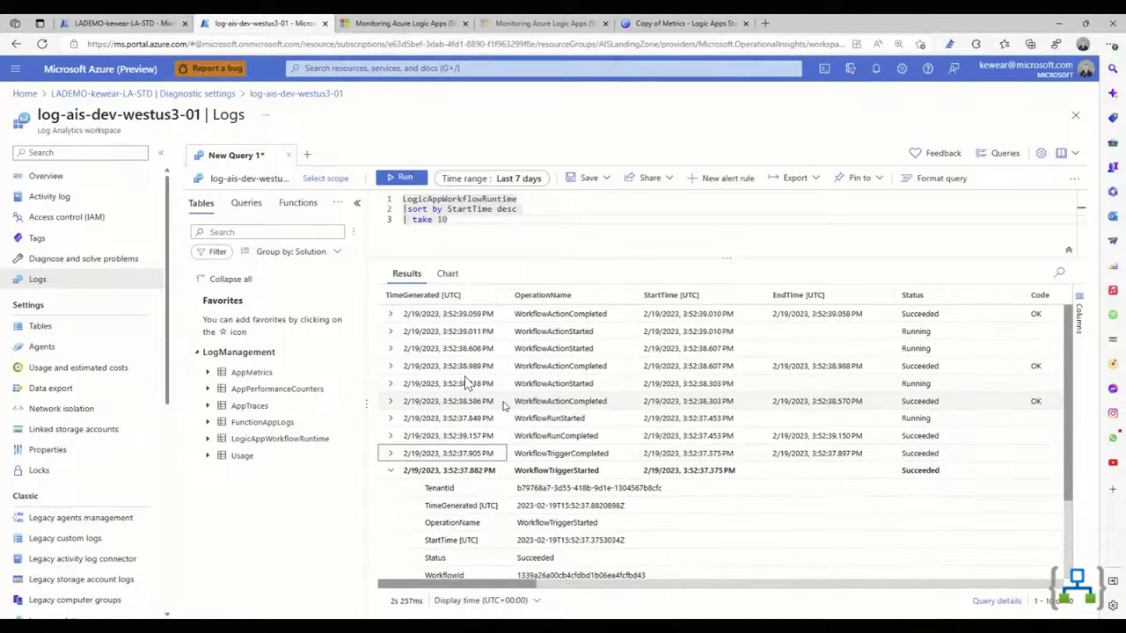
pyautogui.click(389, 475)
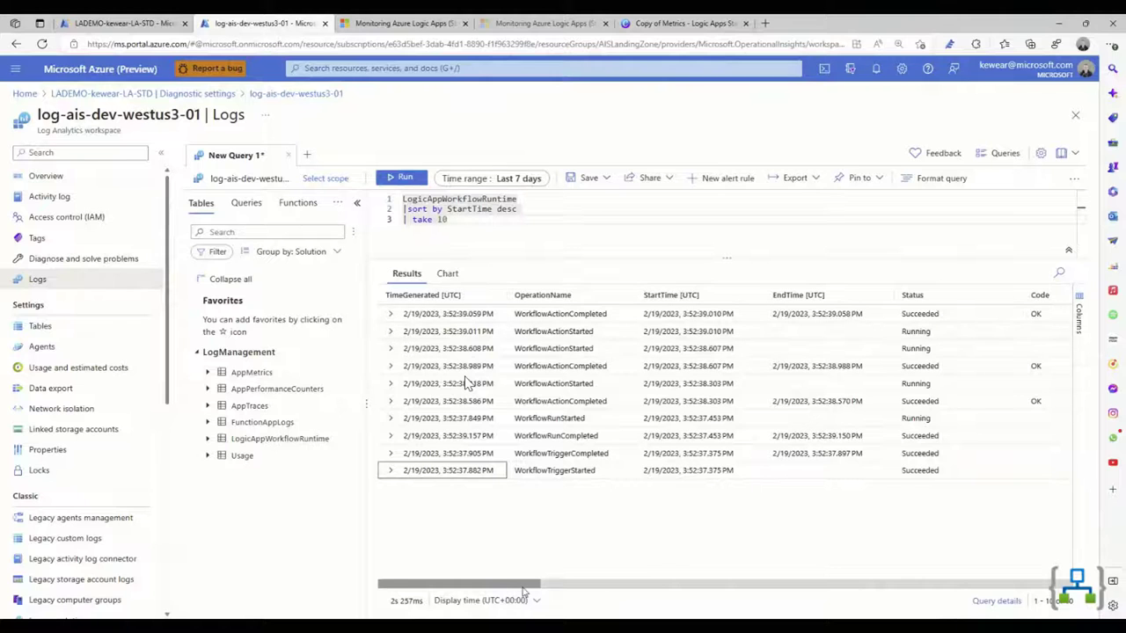
# Examine the remaining result columns, from Status, Code and Error through ActionName and ClientTrackingId to TrackedProperties and RetryHistory.
pyautogui.moveTo(520, 588)
pyautogui.mouseDown()
pyautogui.moveTo(568, 589)
pyautogui.moveTo(520, 585)
pyautogui.mouseUp()
pyautogui.moveTo(498, 586); pyautogui.dragTo(612, 586)
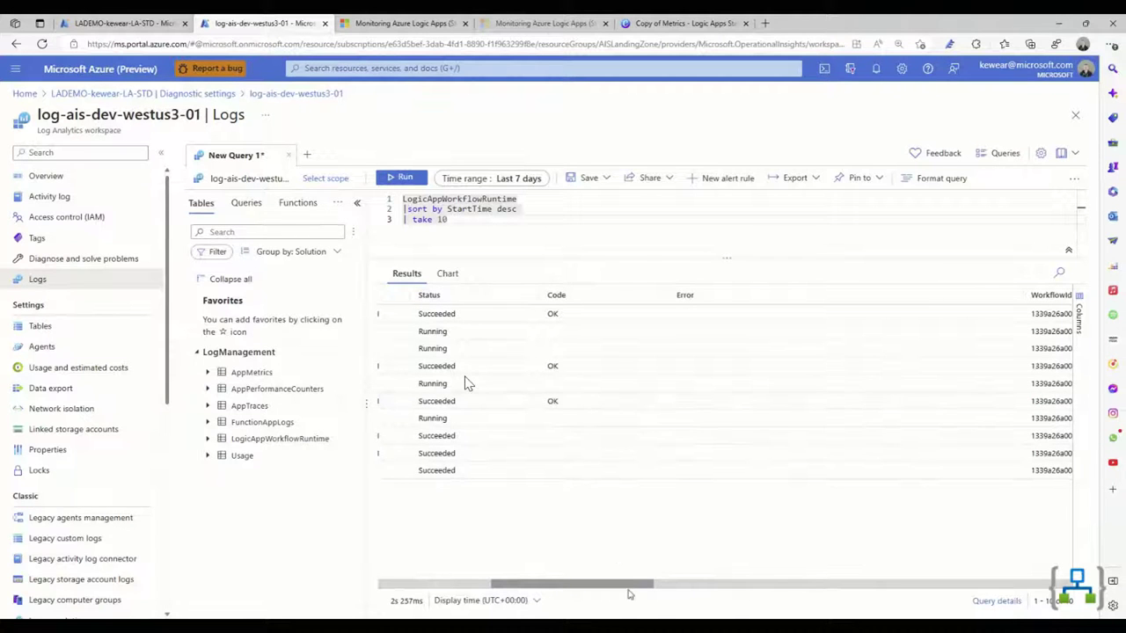
pyautogui.moveTo(639, 591); pyautogui.dragTo(845, 598)
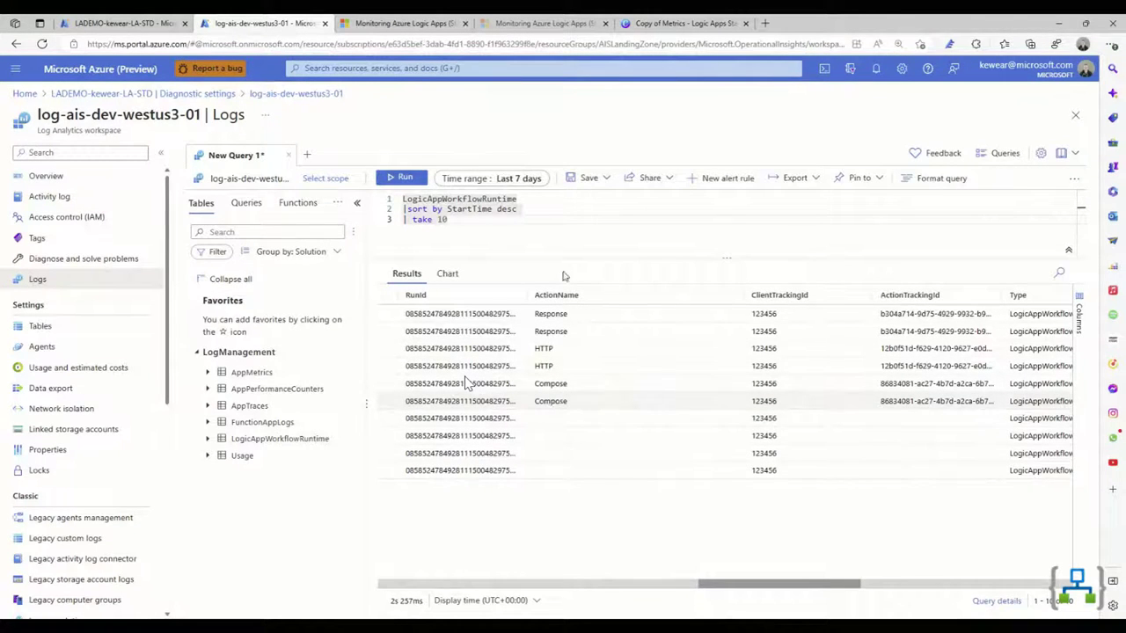
pyautogui.moveTo(800, 588); pyautogui.dragTo(824, 586)
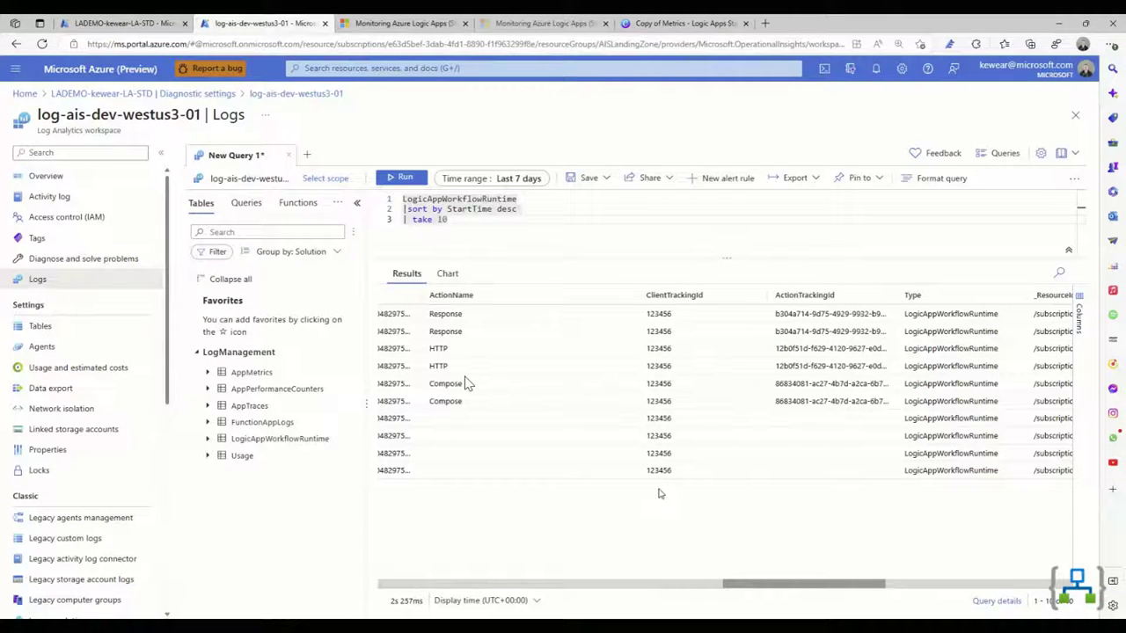
pyautogui.moveTo(763, 592); pyautogui.dragTo(939, 601)
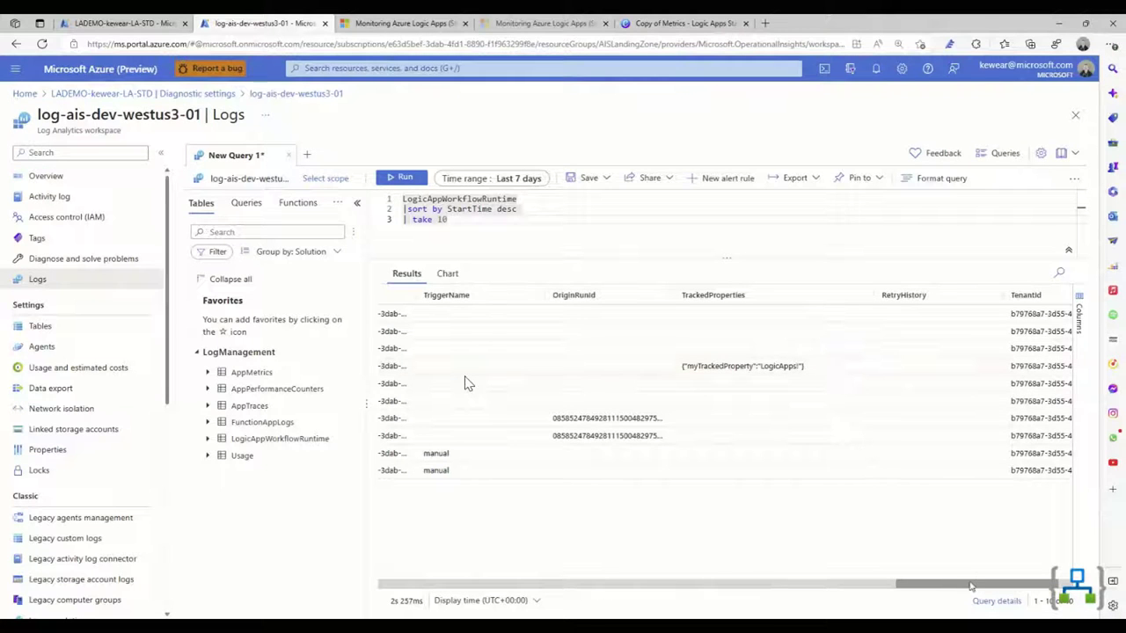
pyautogui.moveTo(971, 587); pyautogui.dragTo(961, 589)
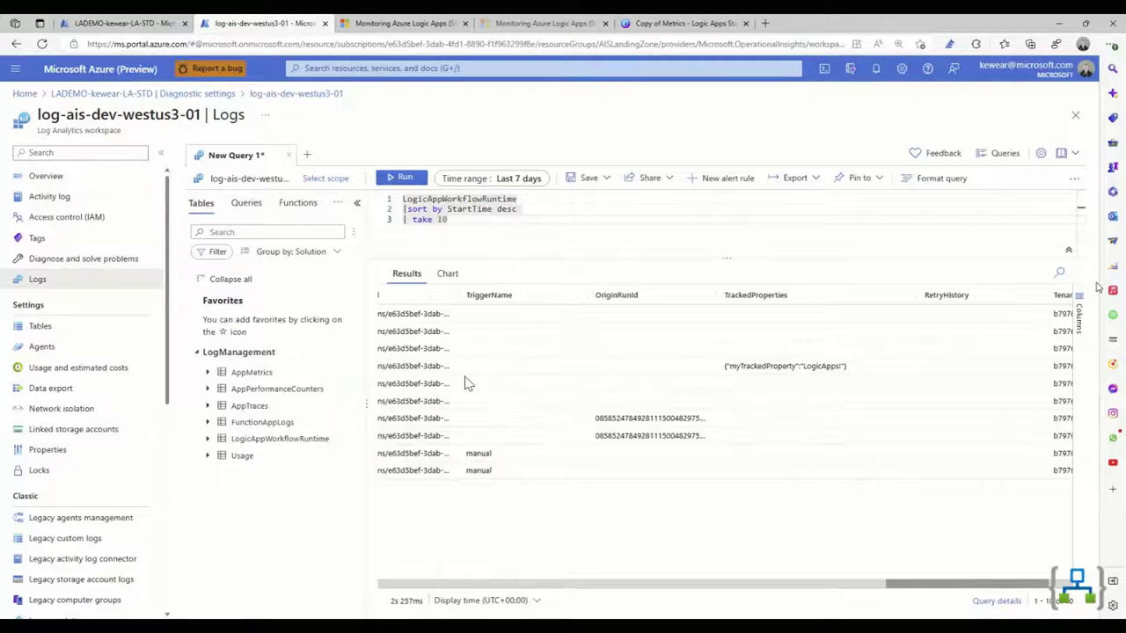
# Review which columns are selected for the query results, close the column chooser, and return to the first result columns.
pyautogui.click(1079, 308)
pyautogui.moveTo(1071, 365); pyautogui.dragTo(1070, 453)
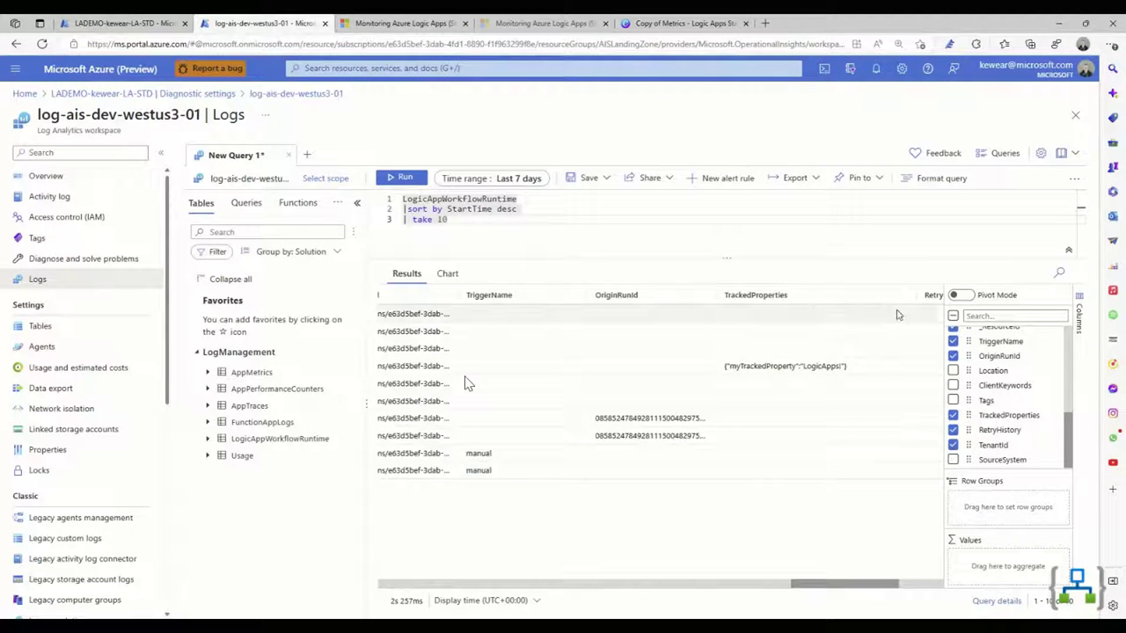
pyautogui.click(1079, 308)
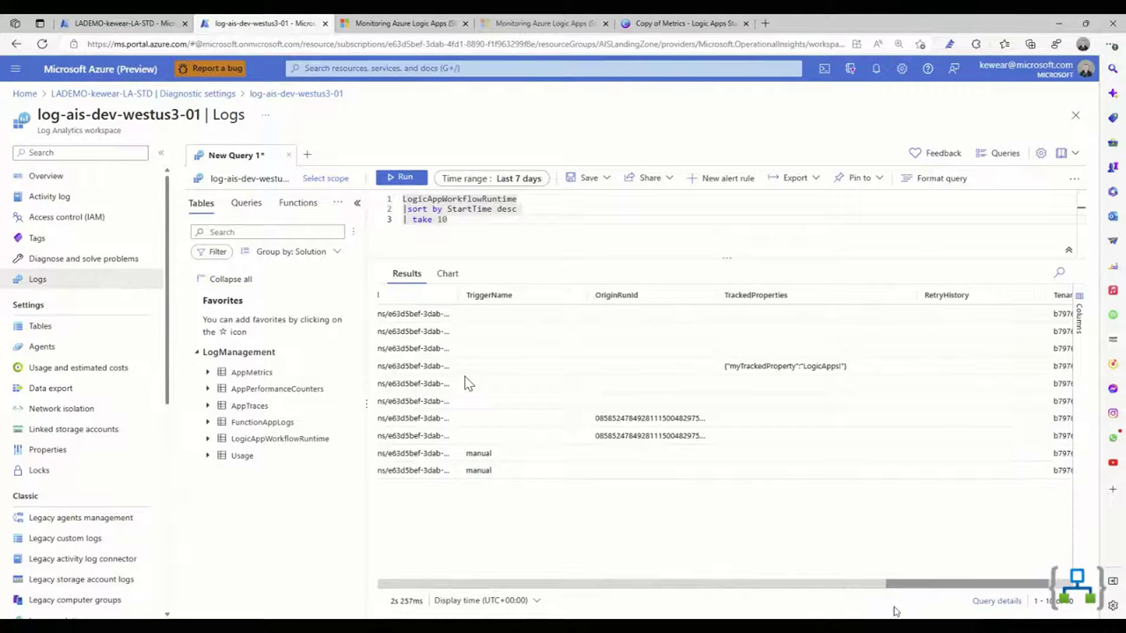
pyautogui.moveTo(919, 590); pyautogui.dragTo(391, 587)
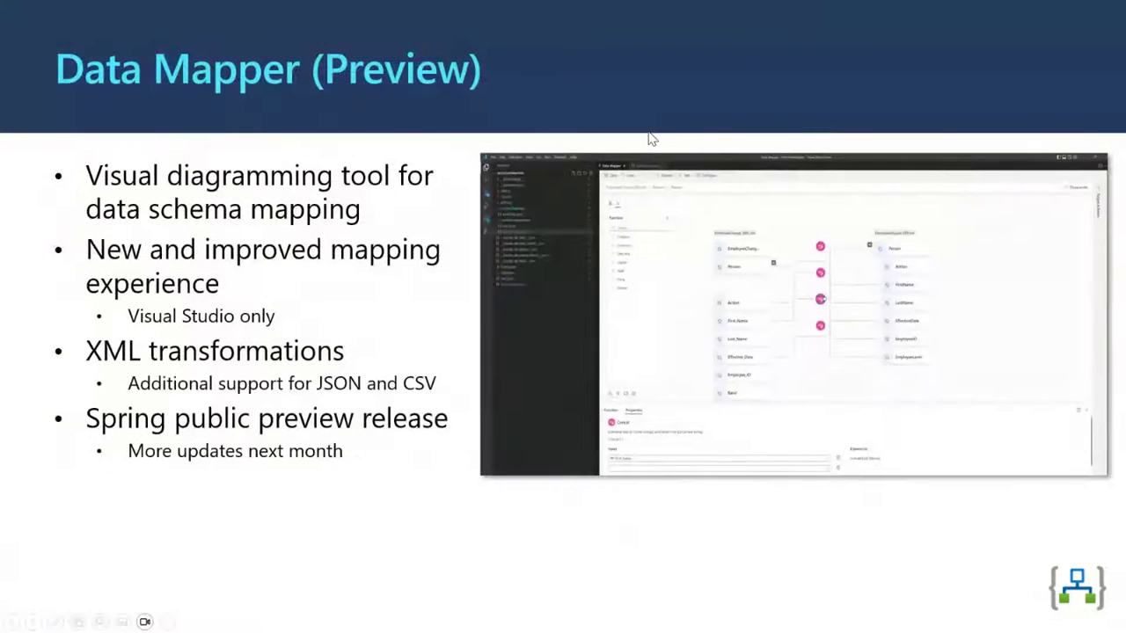